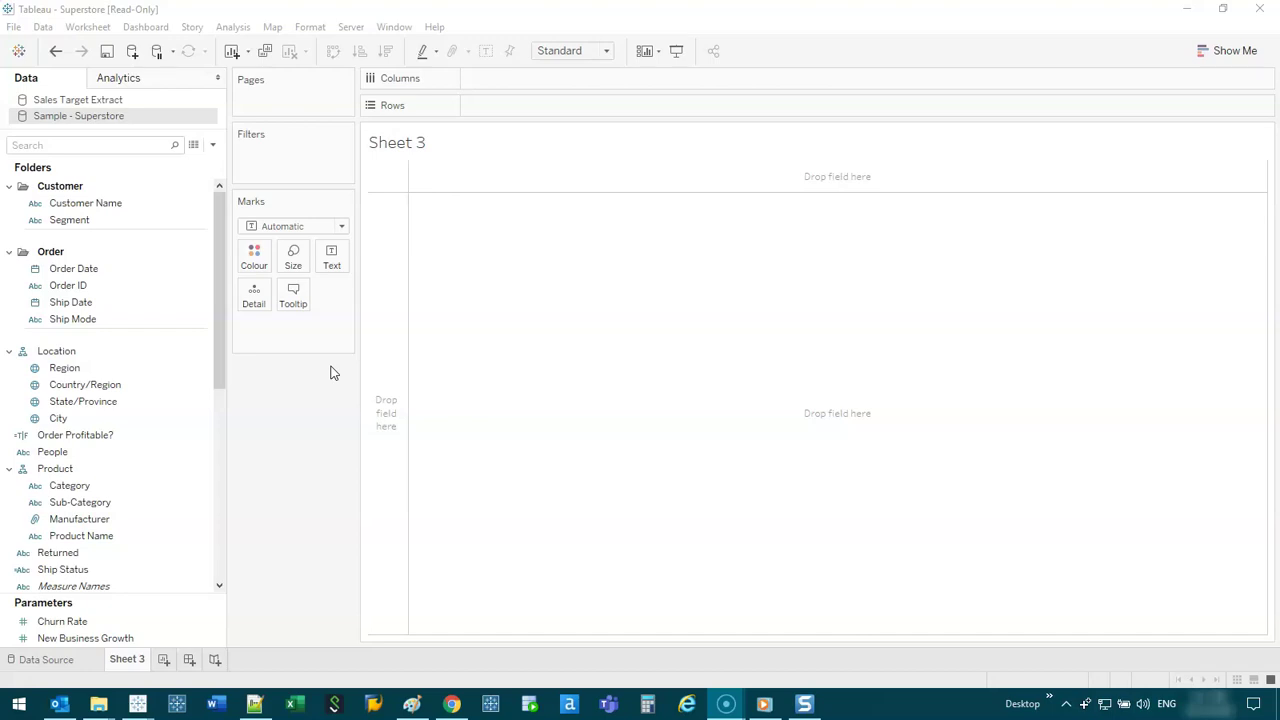
Step: Place Order ID on Rows so every order is listed in the view
left_click(127, 290)
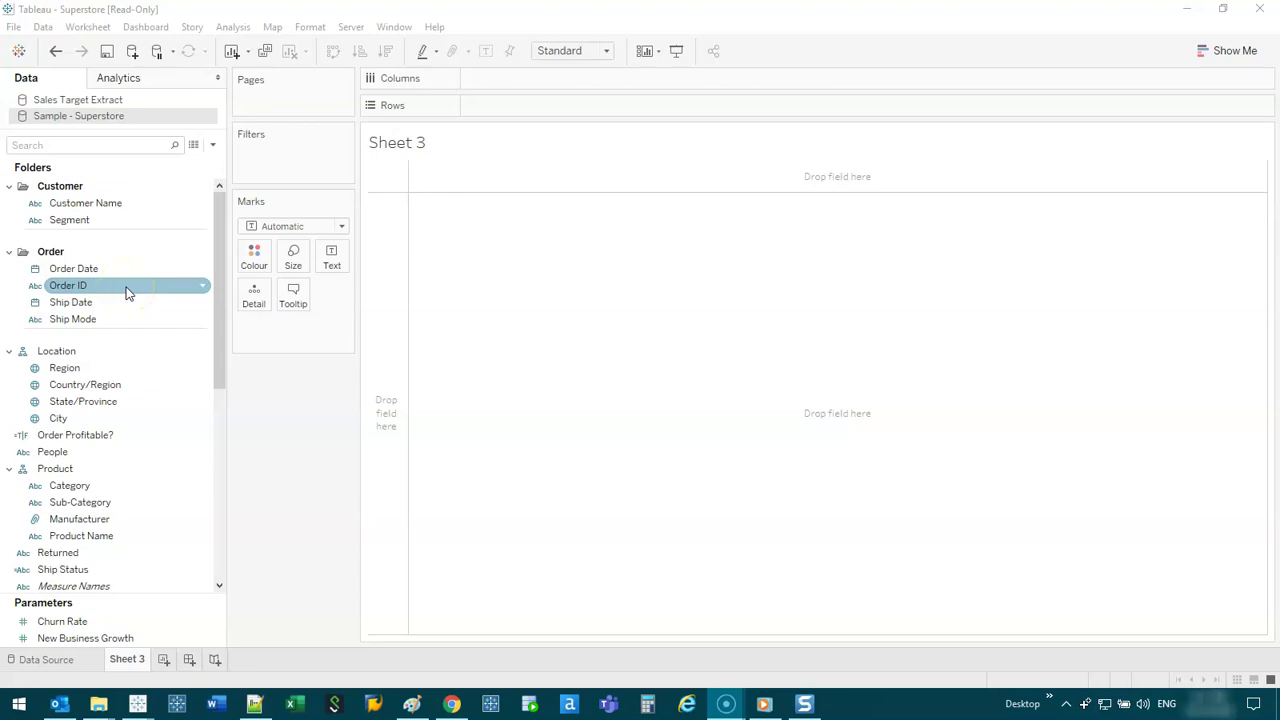
left_click(132, 270)
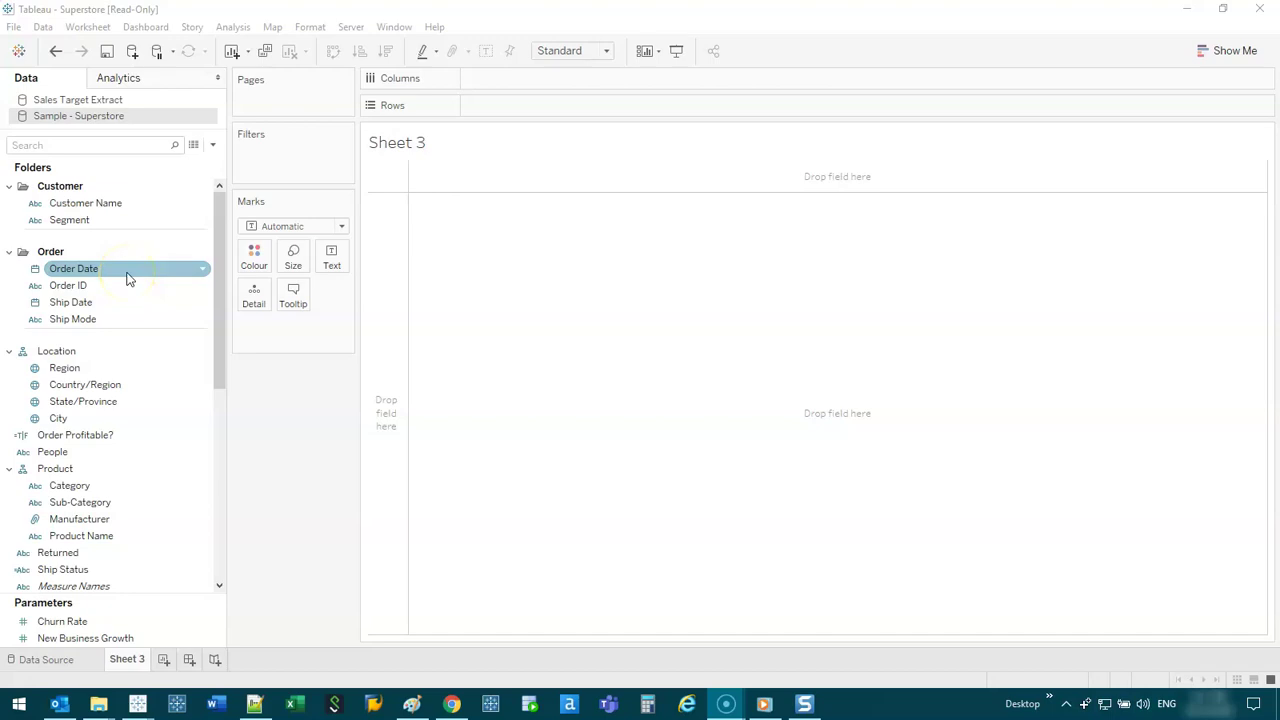
left_click(122, 285)
left_click(106, 318)
left_click(106, 301)
left_click(127, 403, "ctrl")
left_click_drag(68, 285, 388, 280)
left_click(412, 186)
scroll(434, 520, "down", 4)
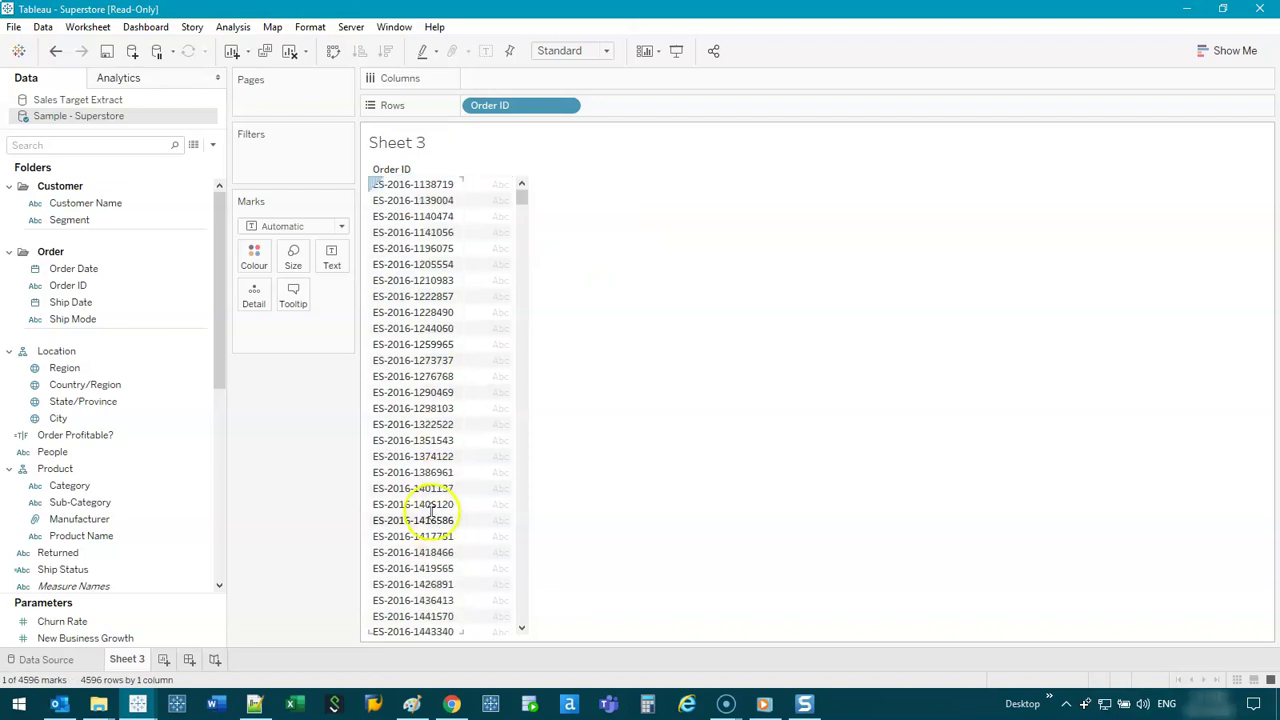
scroll(415, 398, "up", 1)
left_click(413, 394, "shift")
scroll(415, 398, "up", 3)
left_click(654, 206)
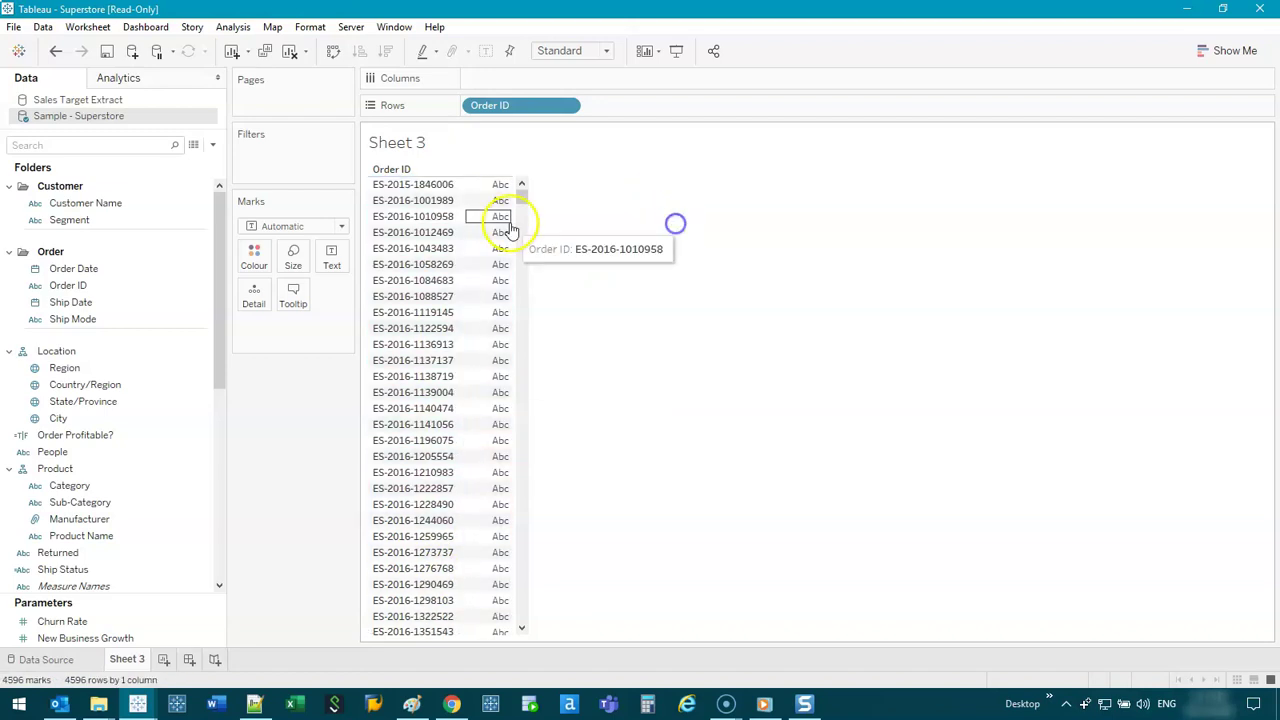
left_click(426, 184)
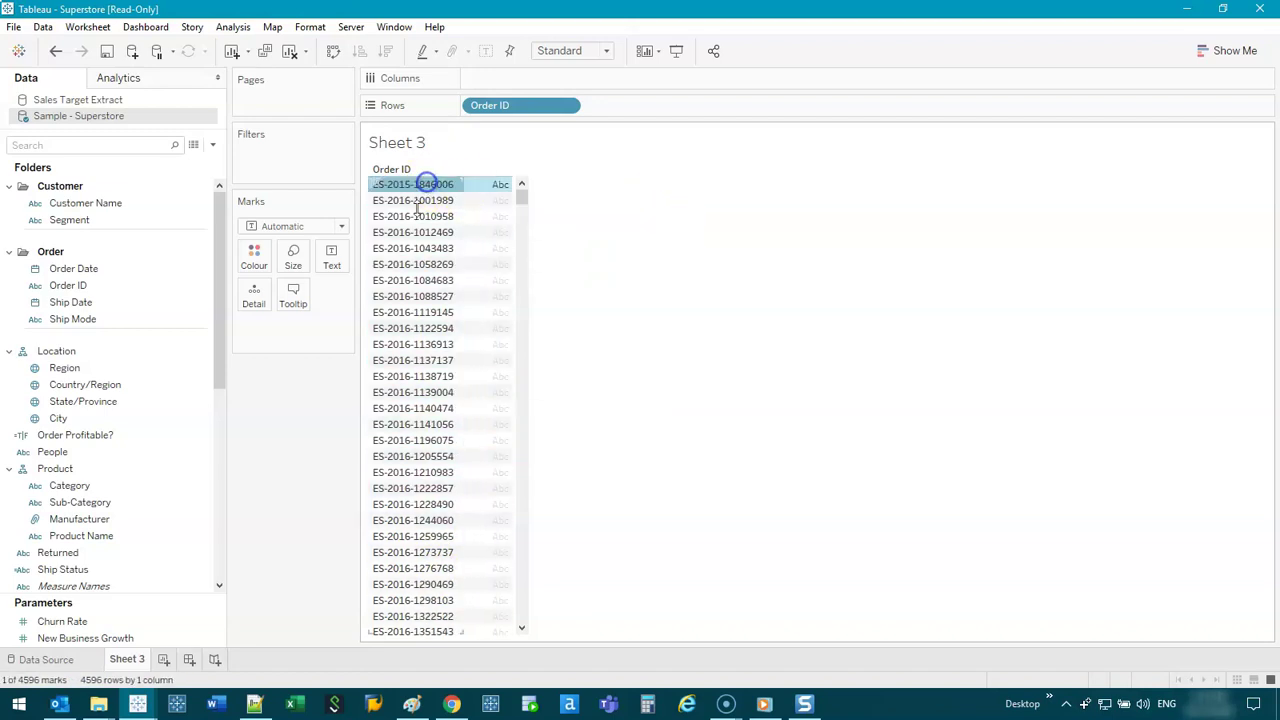
left_click(409, 425, "shift")
left_click(468, 454)
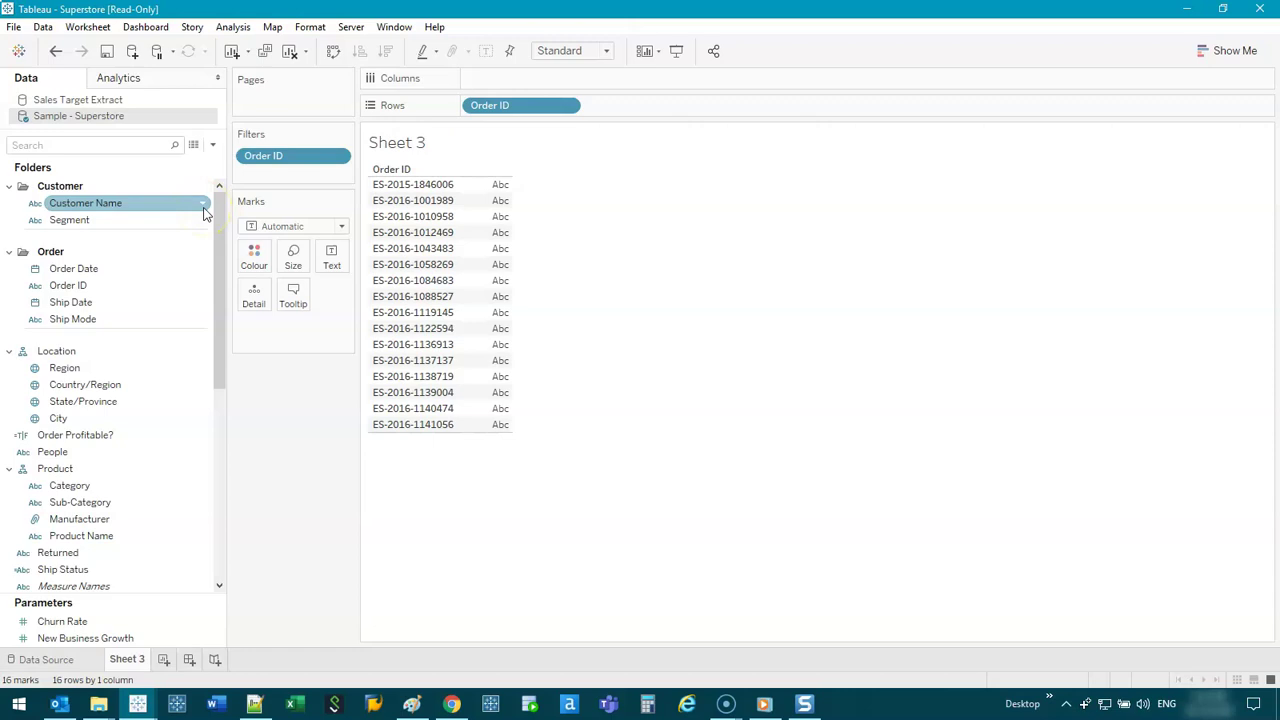
Step: Select the Order Date field in the data pane
left_click(100, 268)
left_click(108, 304, "ctrl")
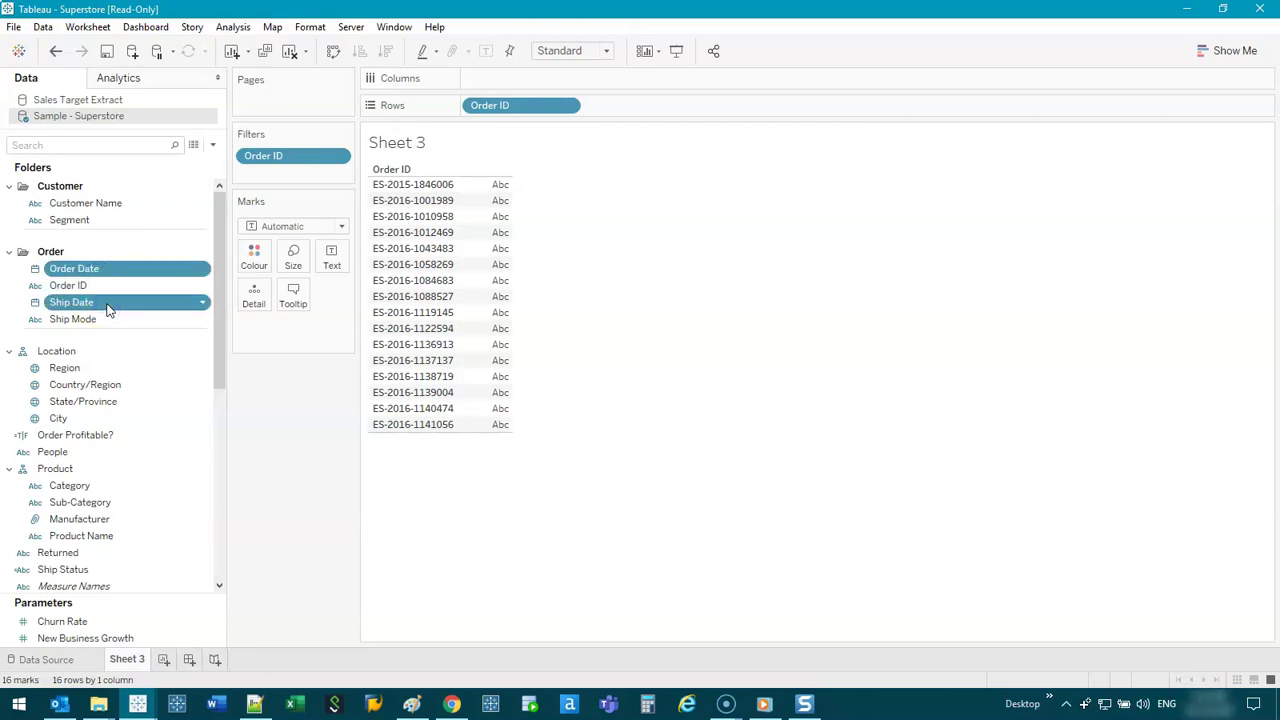
left_click(117, 272)
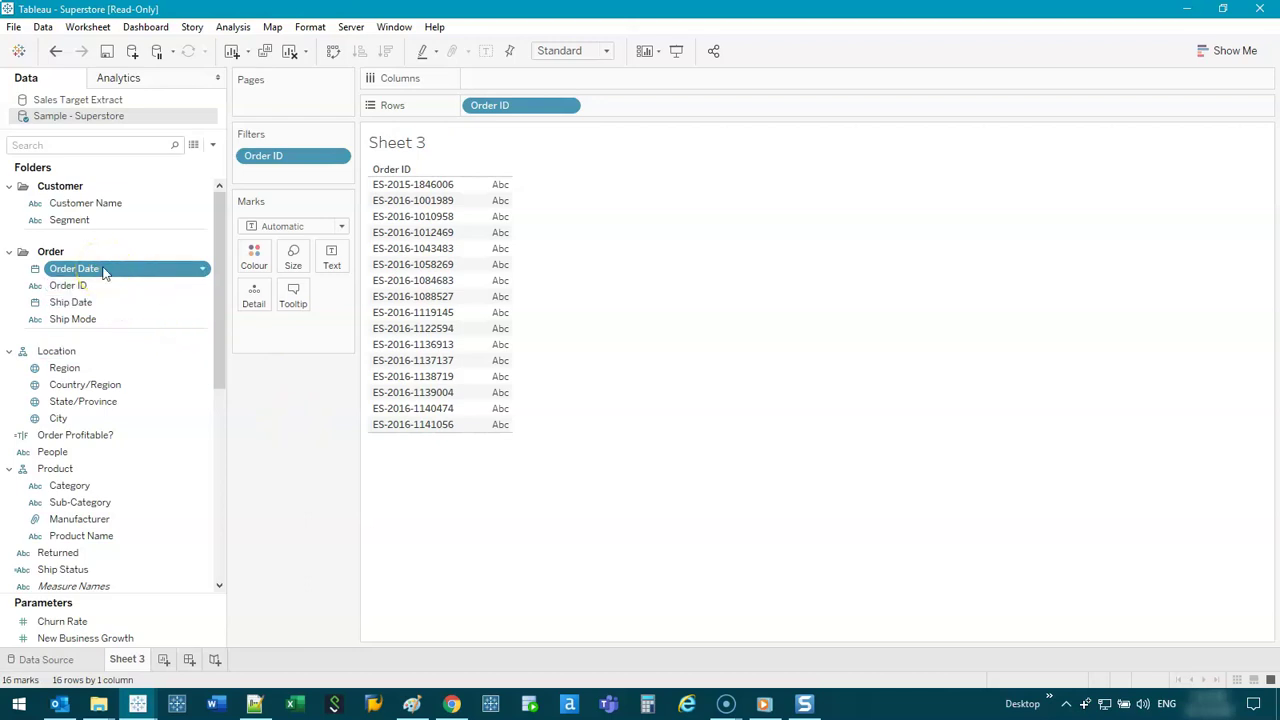
Step: Start a calculated field from Order Date with the formula [Ship Date] - [Order Date]
right_click(104, 270)
mouse_move(186, 380)
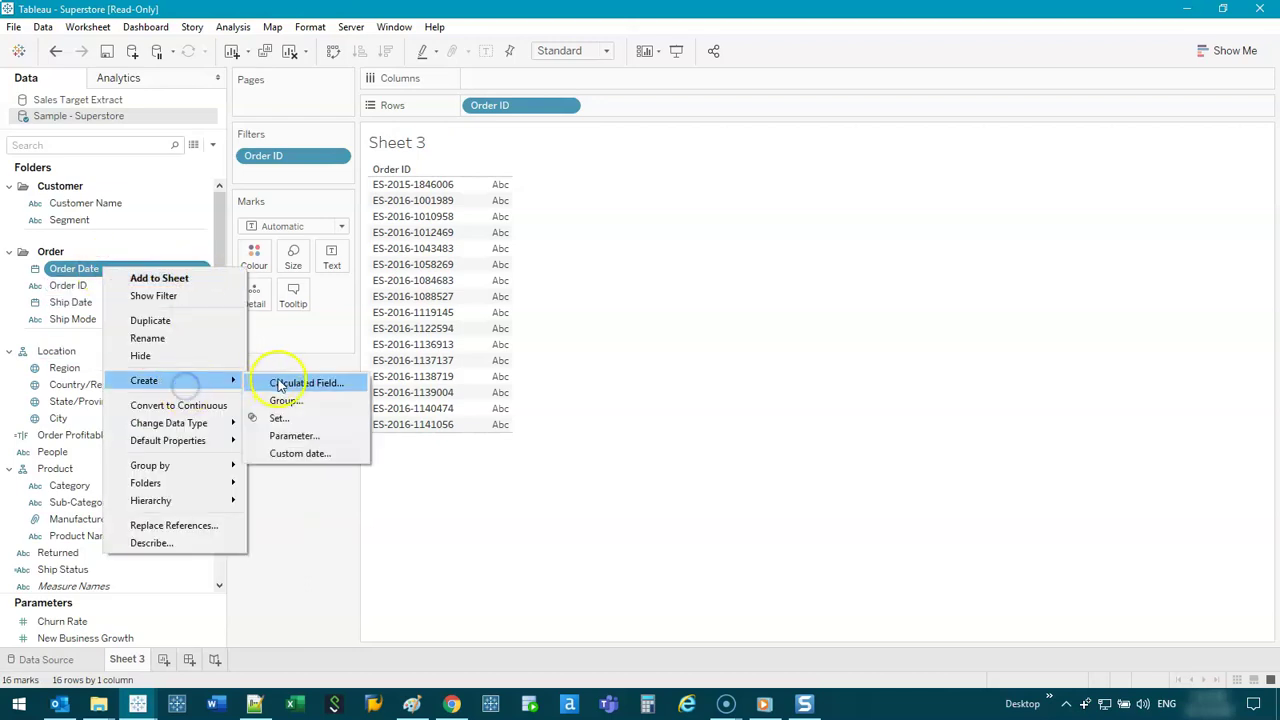
left_click(279, 380)
left_click(86, 302)
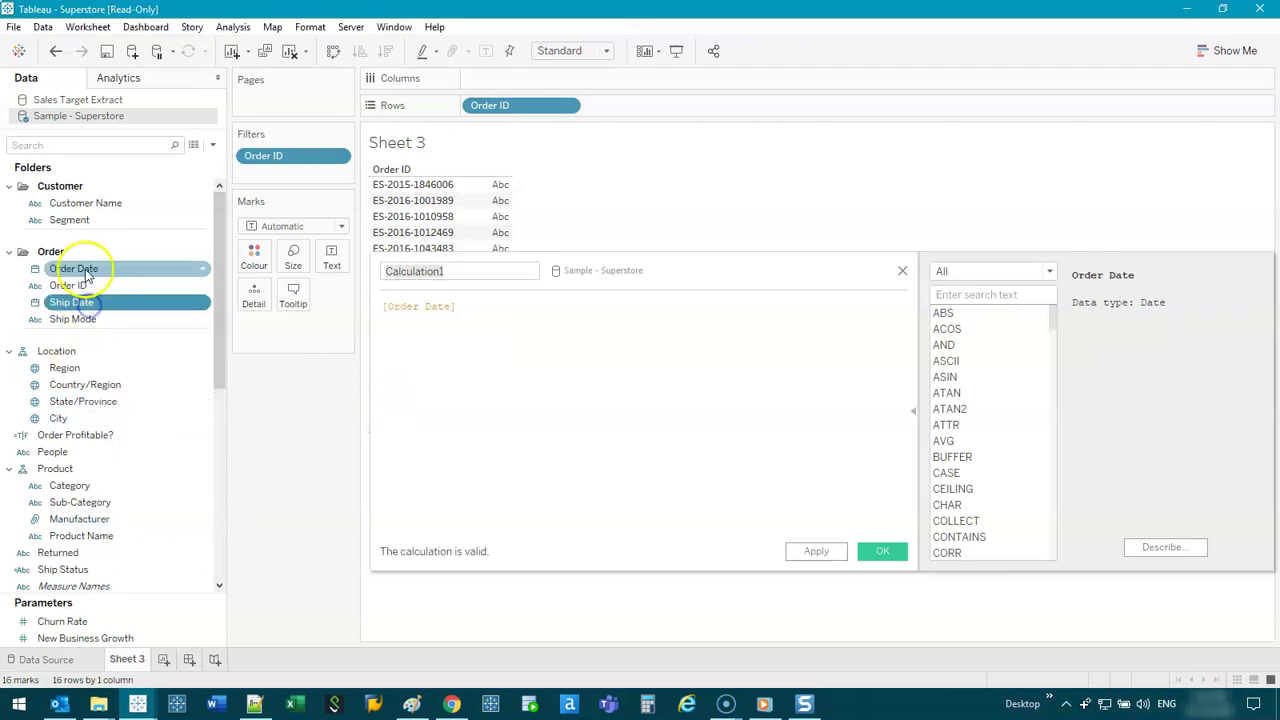
left_click(194, 286, "ctrl")
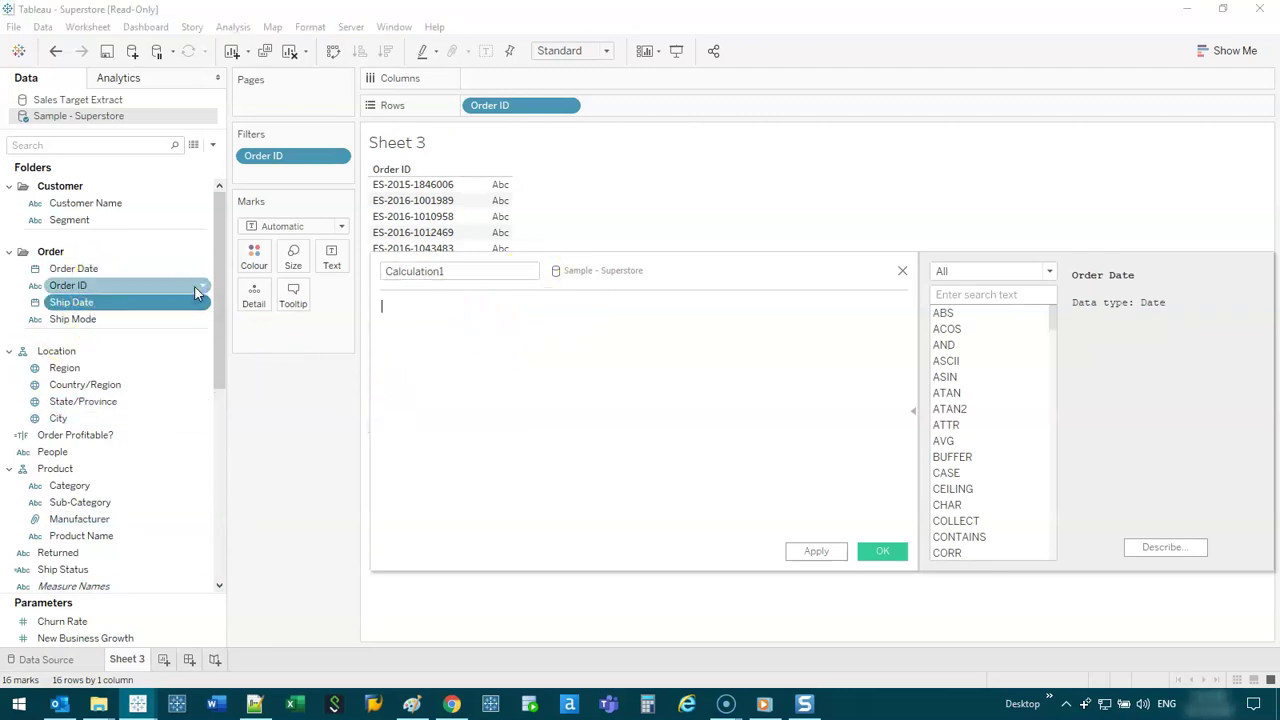
left_click(196, 288, "ctrl")
left_click_drag(171, 297, 438, 326)
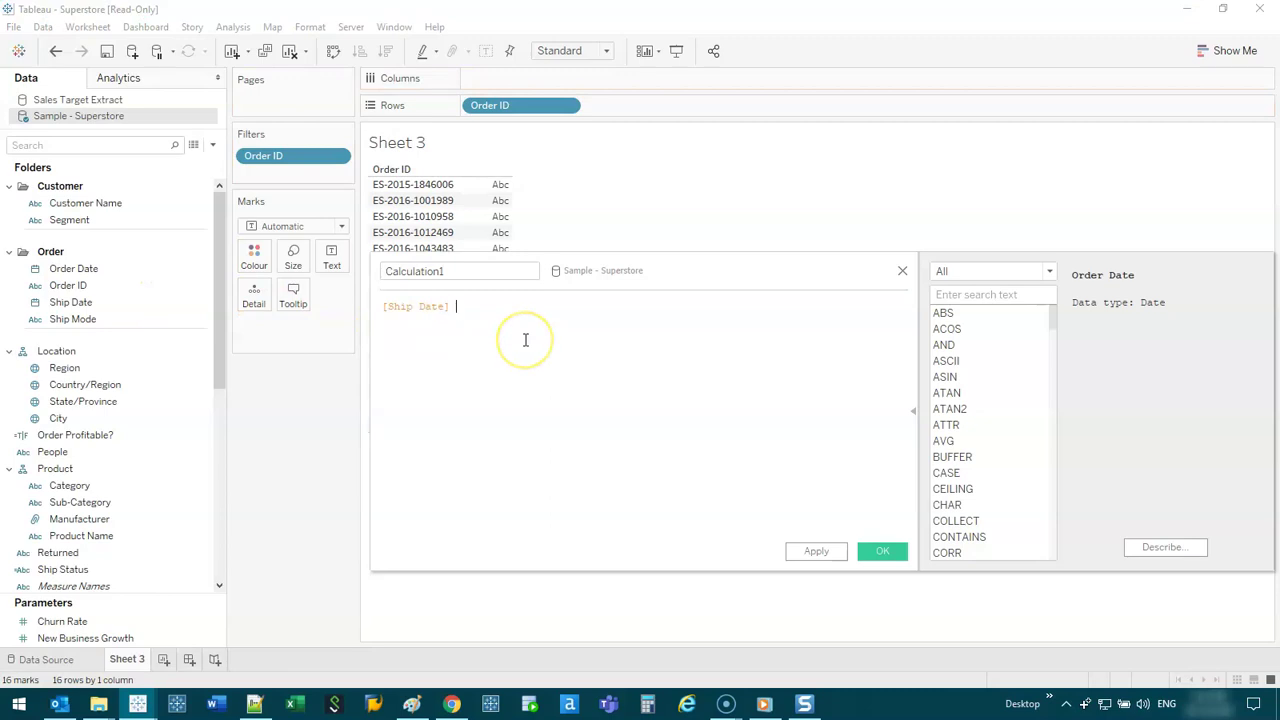
type("-")
left_click_drag(73, 269, 597, 329)
left_click_drag(459, 280, 437, 337)
Step: Name the calculated field Duration and save it
left_click(437, 334)
type("Duration")
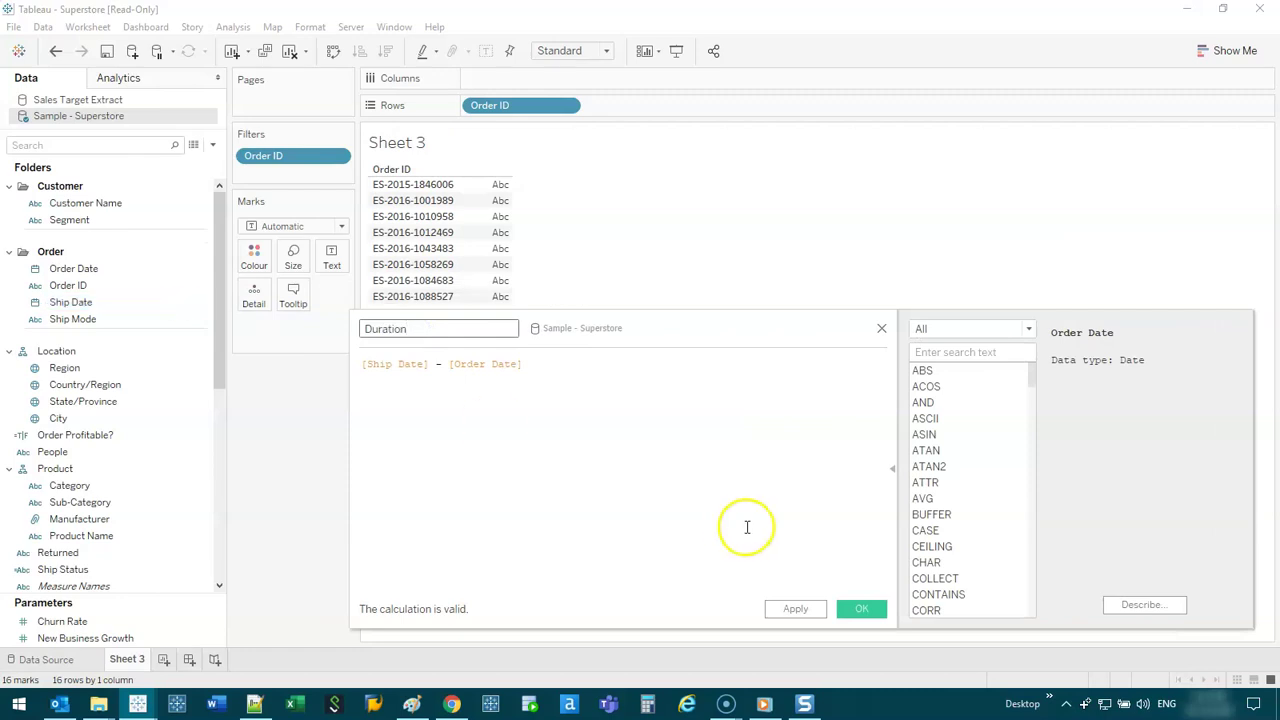
left_click(859, 609)
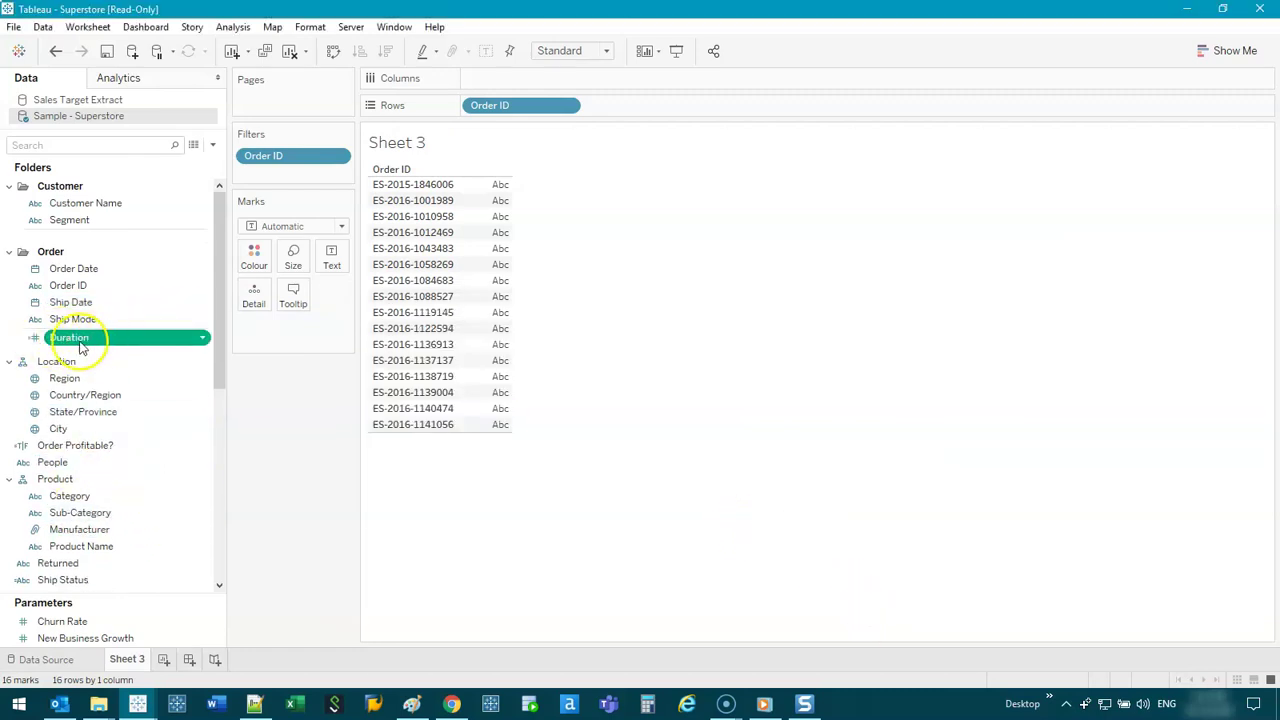
Step: Put Order Date on Columns as a continuous date spanning Jan 16 to Jan 18
left_click(80, 269)
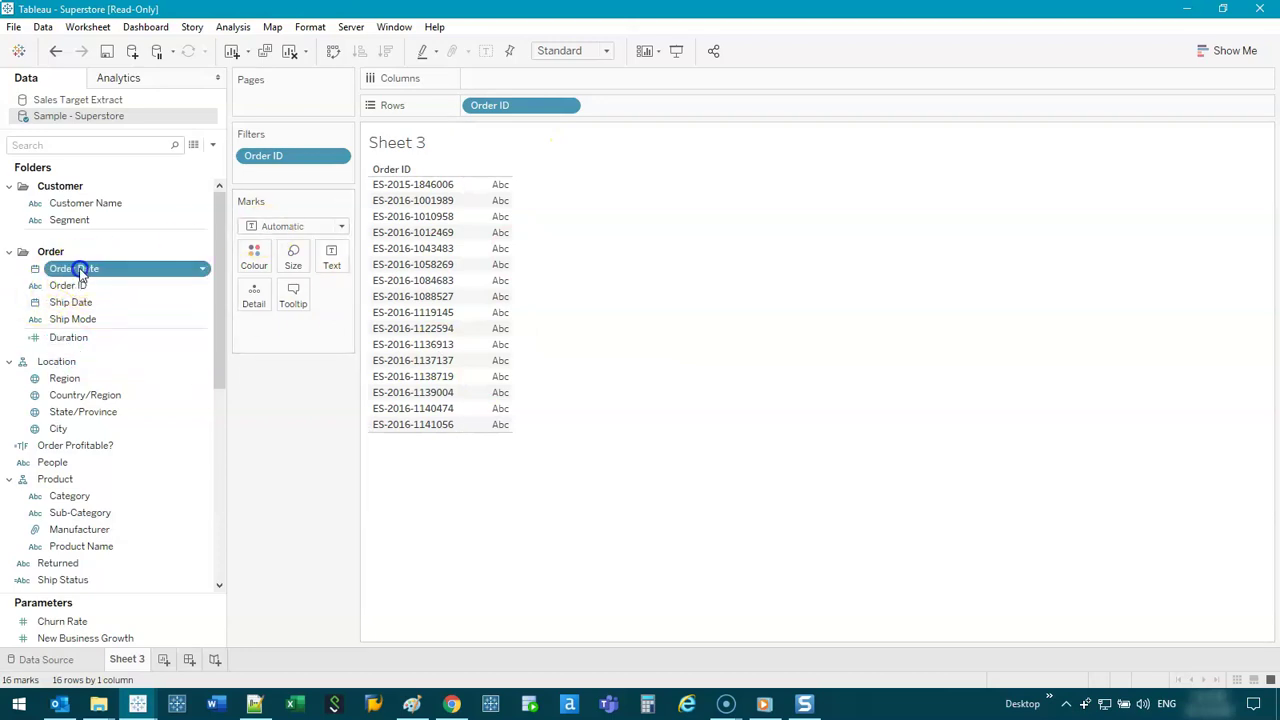
left_click_drag(80, 270, 495, 78)
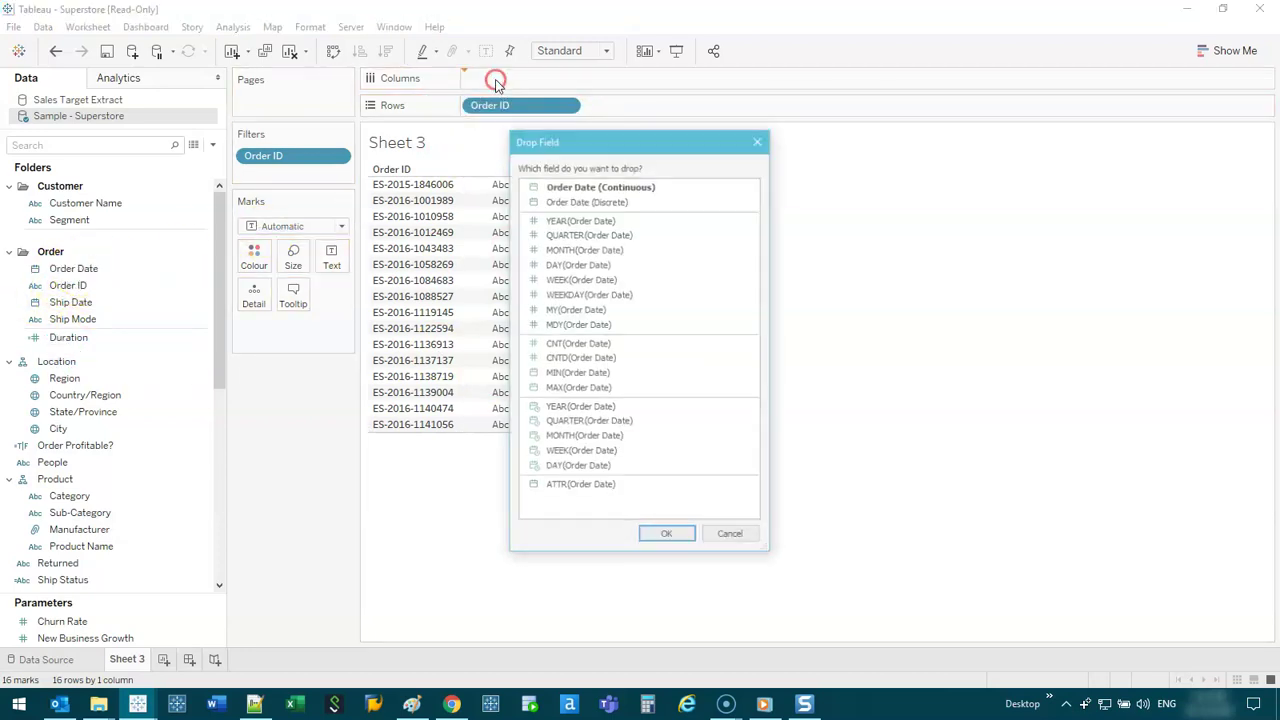
left_click(590, 188)
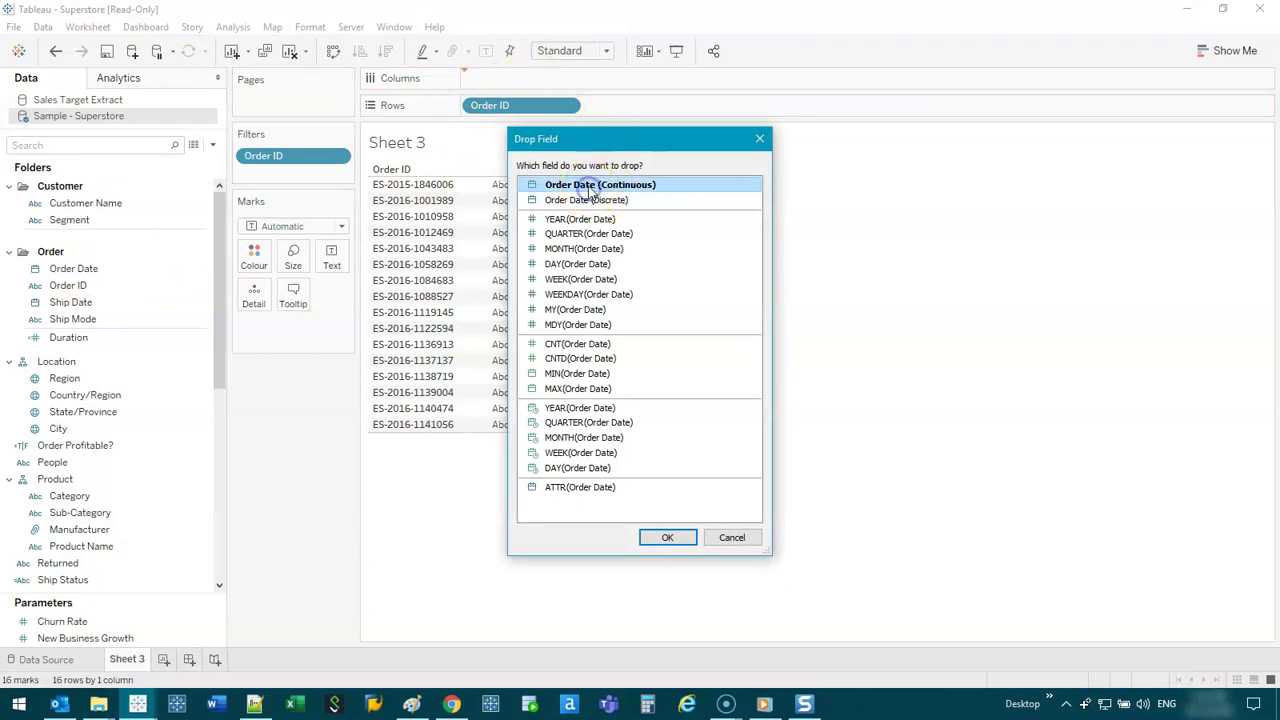
left_click(667, 539)
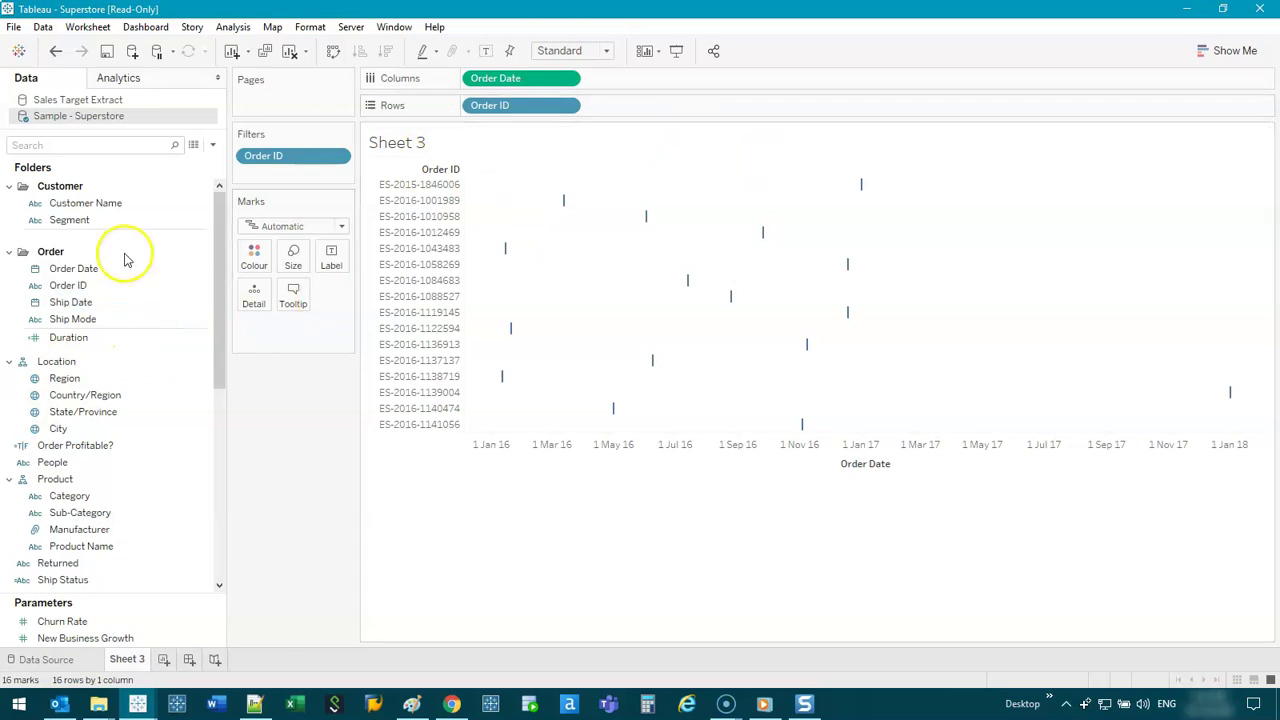
Step: Add continuous Ship Date to Columns as a synchronised dual axis with Order Date
left_click(87, 304)
left_click_drag(78, 300, 617, 89)
double_click(634, 271)
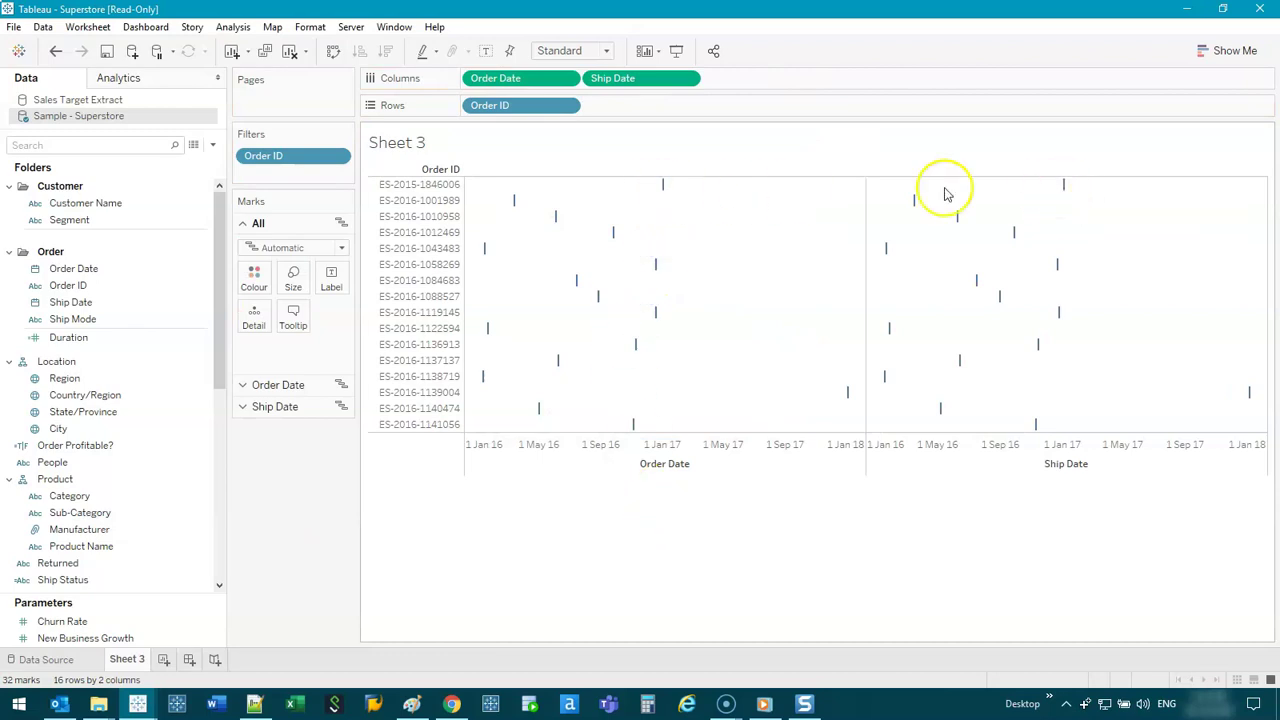
right_click(654, 80)
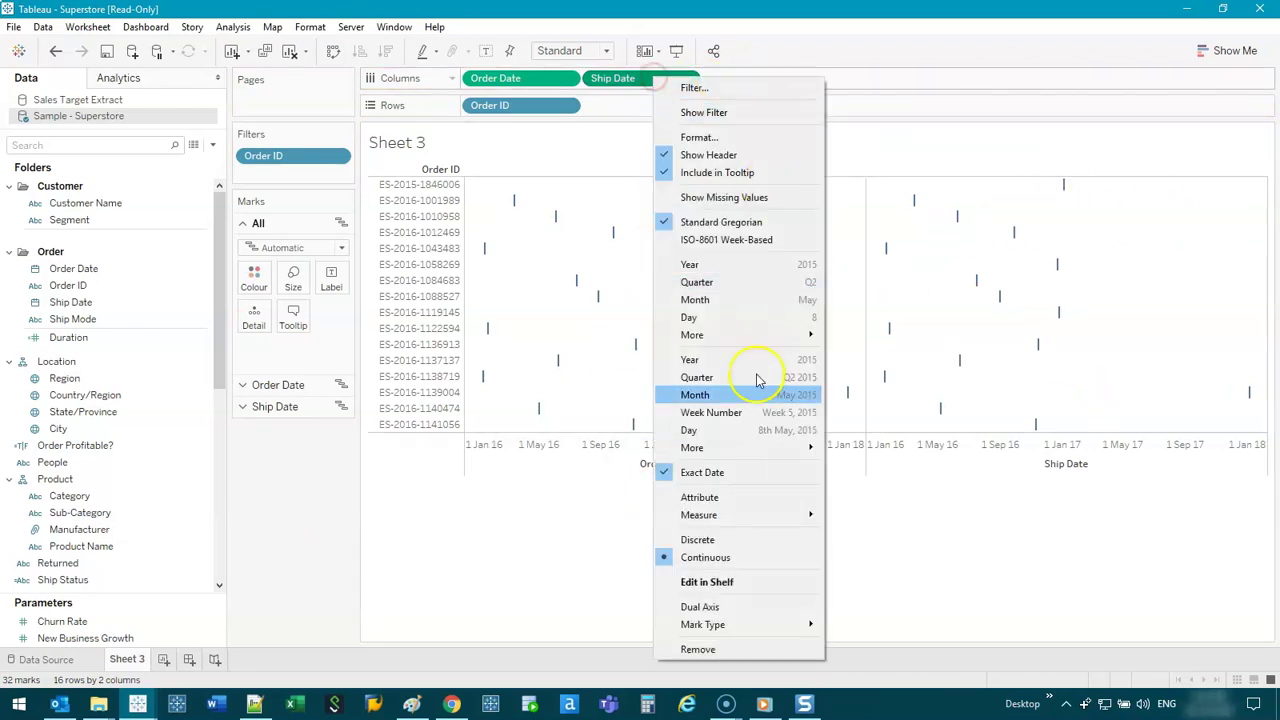
left_click(700, 607)
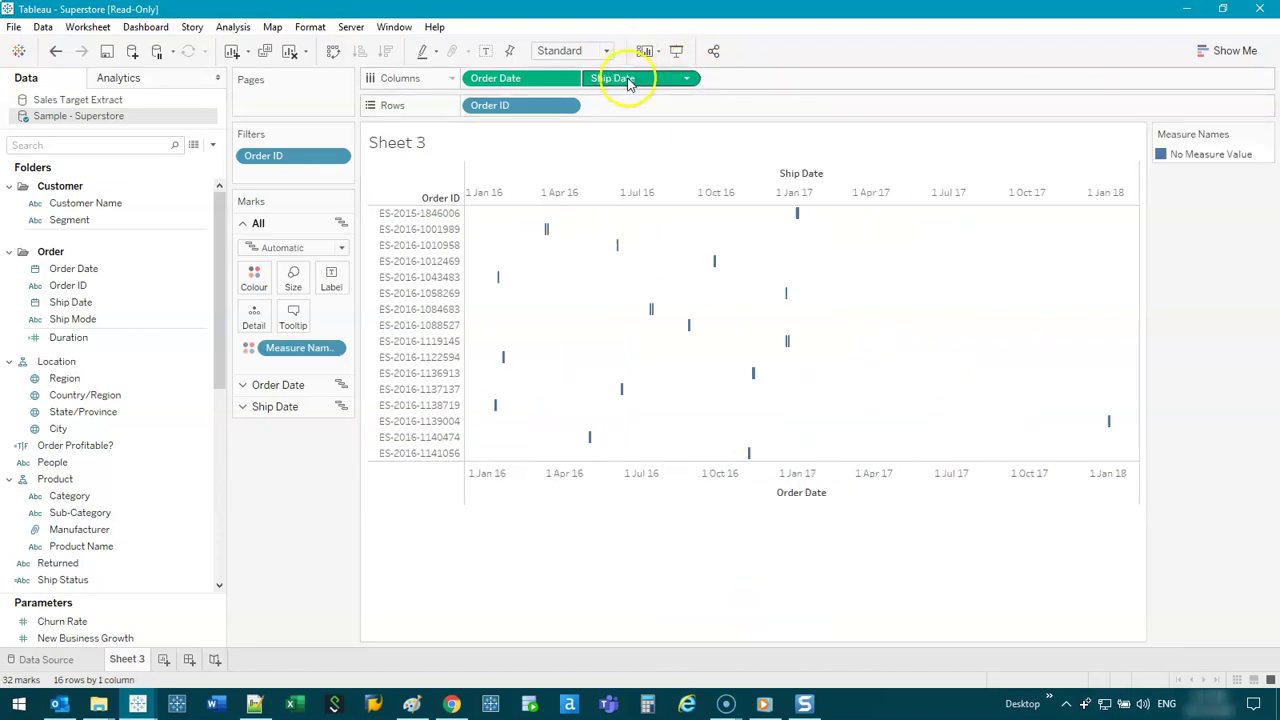
right_click(790, 175)
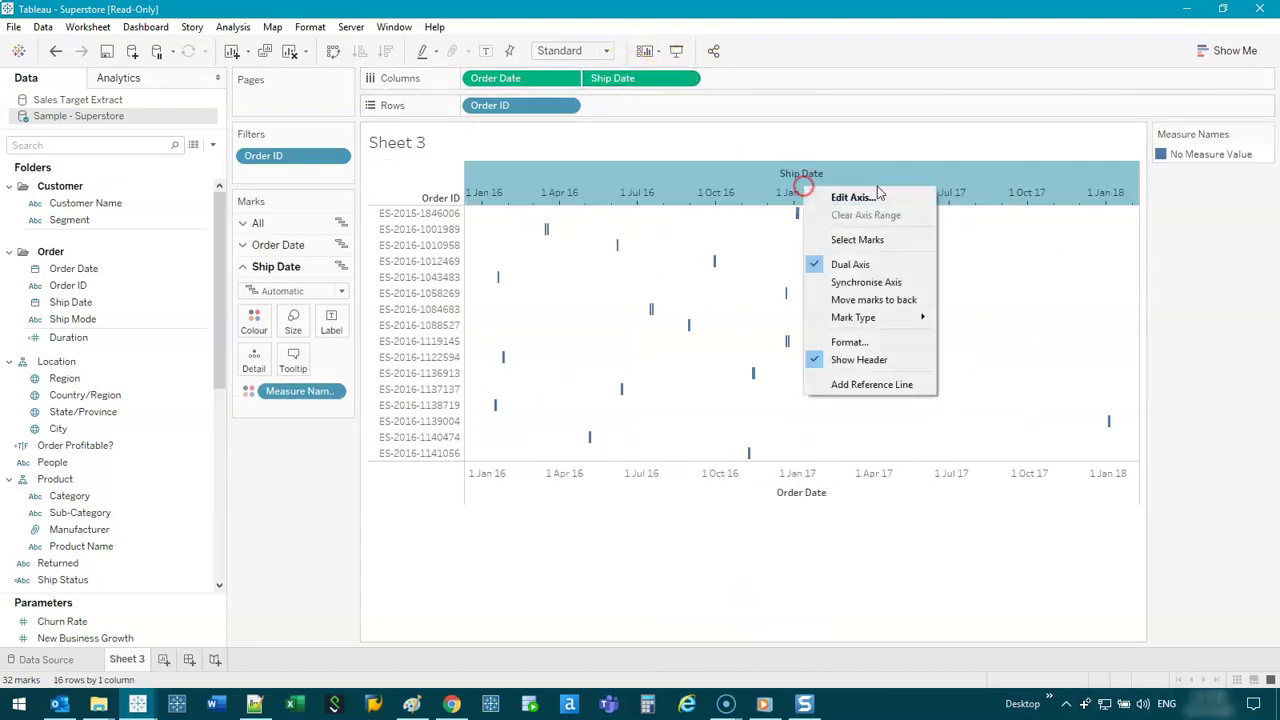
left_click(884, 288)
Step: Give the Ship Date marks a reddish colour
left_click(254, 320)
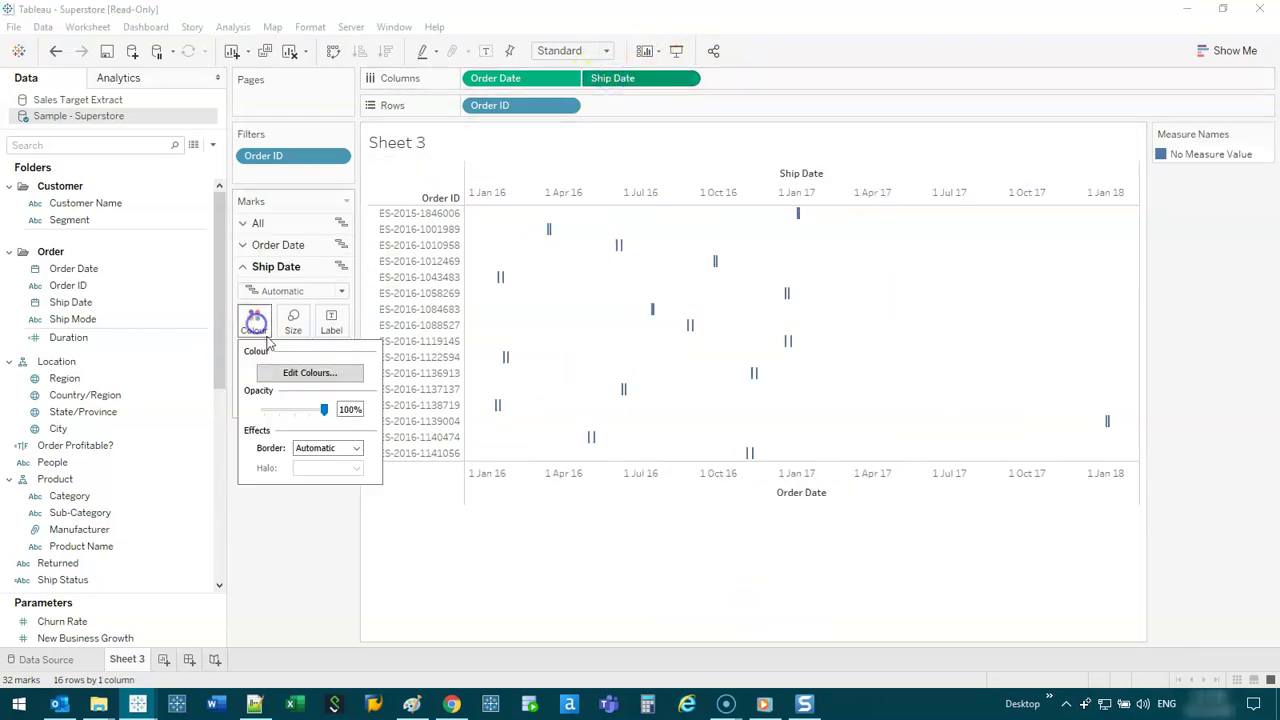
left_click(343, 448)
left_click(329, 446)
left_click(310, 372)
left_click(766, 505)
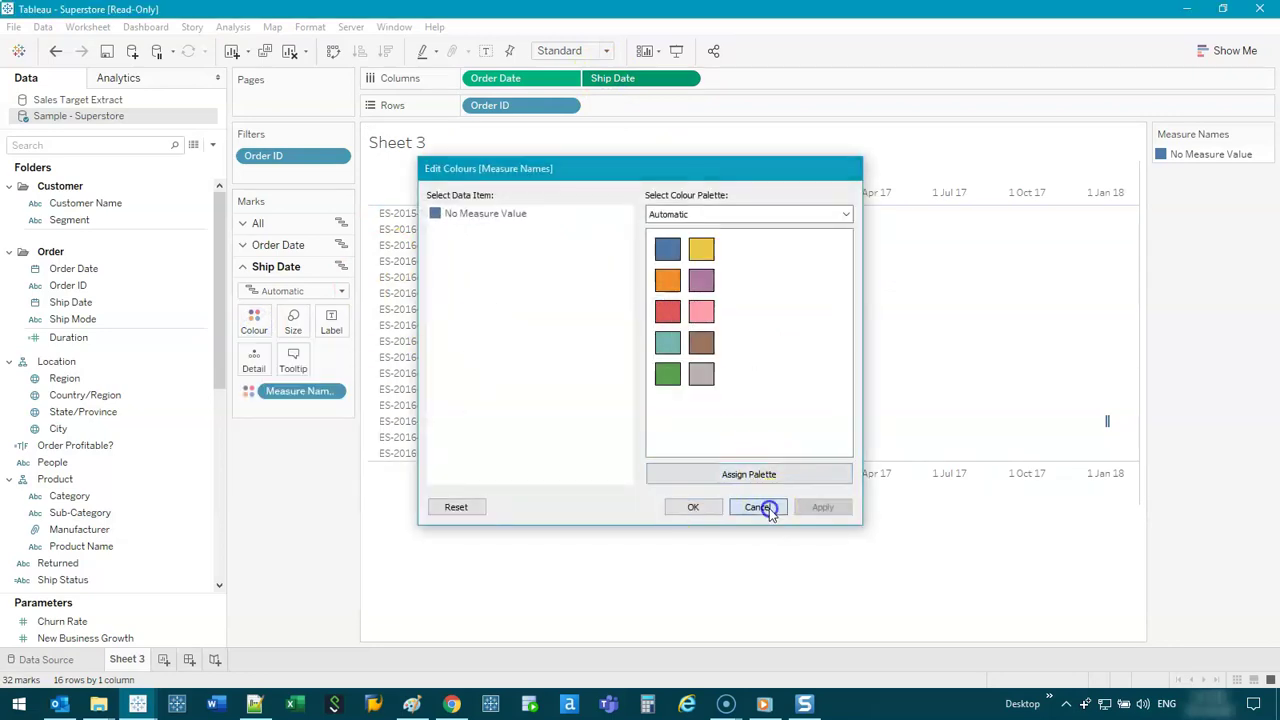
left_click(275, 603)
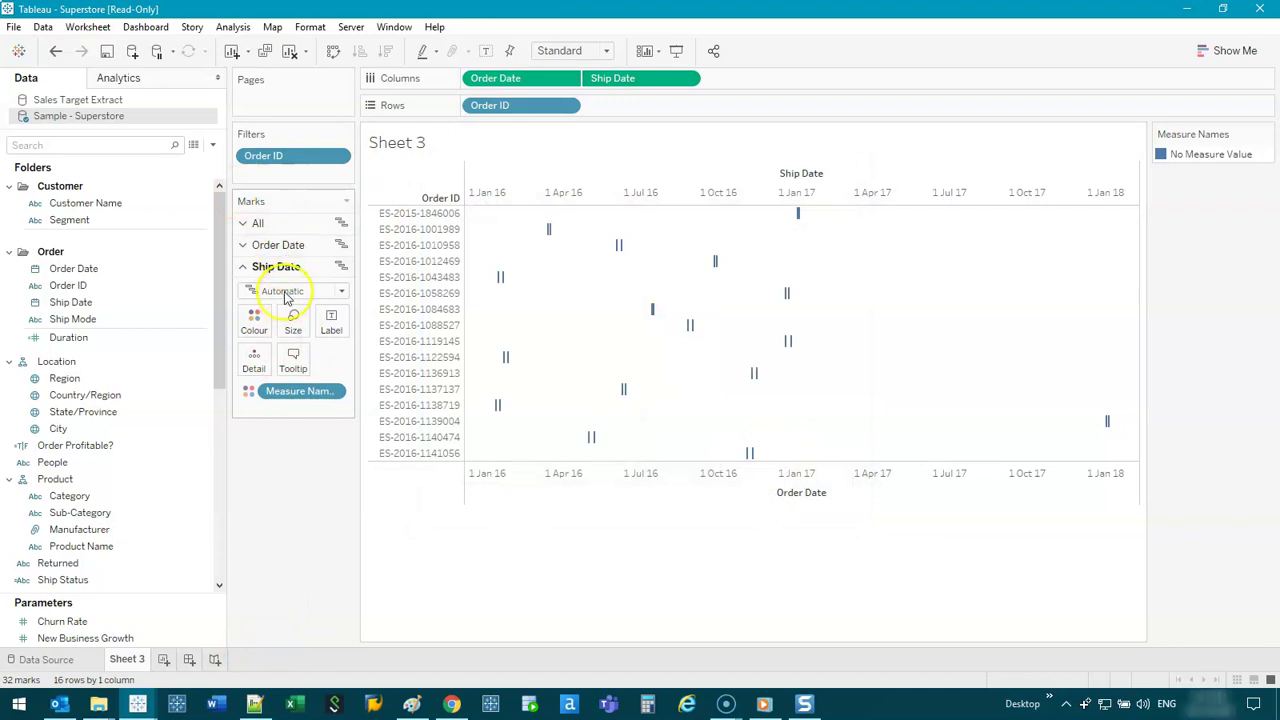
left_click(254, 320)
left_click(283, 596)
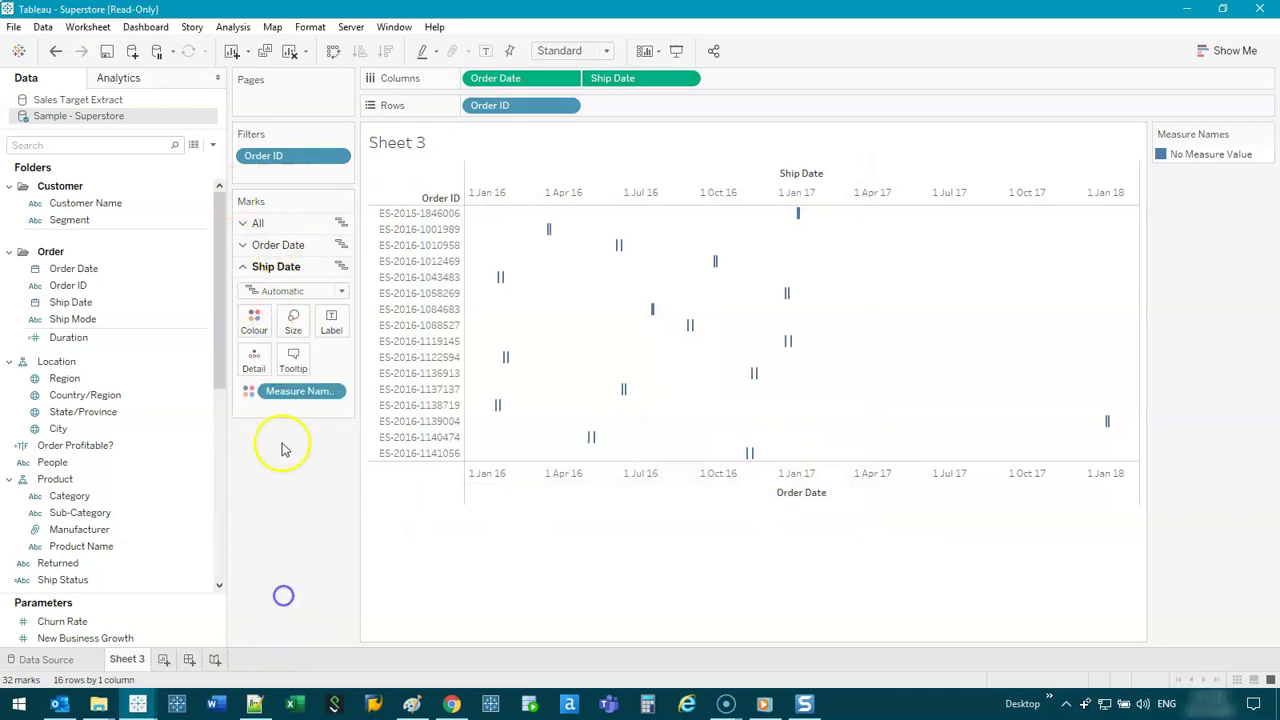
left_click(255, 325)
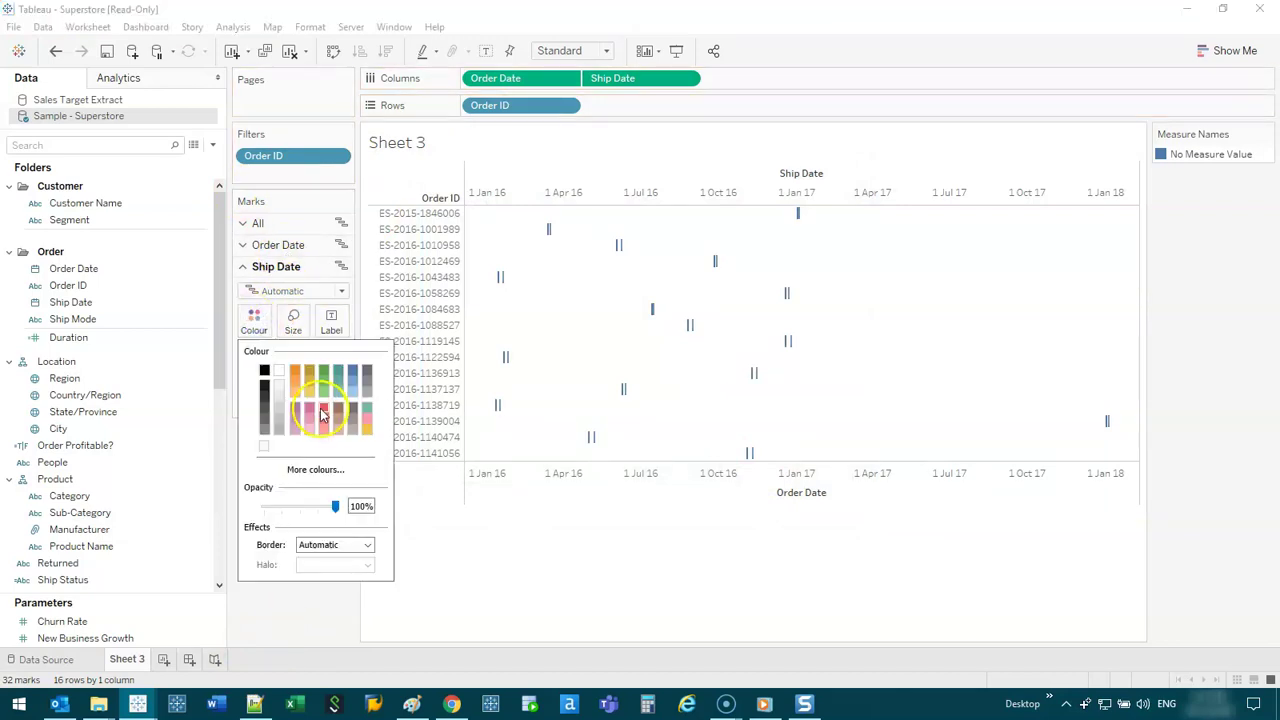
left_click(318, 640)
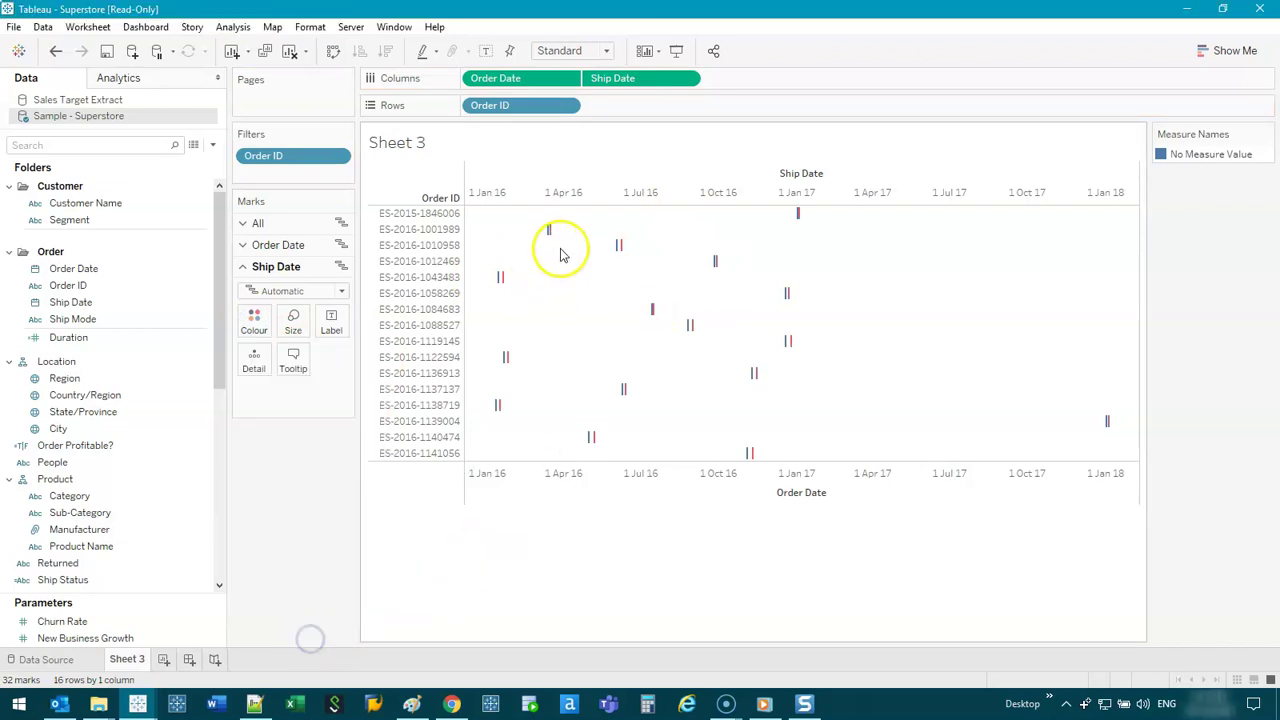
Step: Remove Ship Date from Columns and size each order's mark by Duration
mouse_move(555, 235)
mouse_move(789, 344)
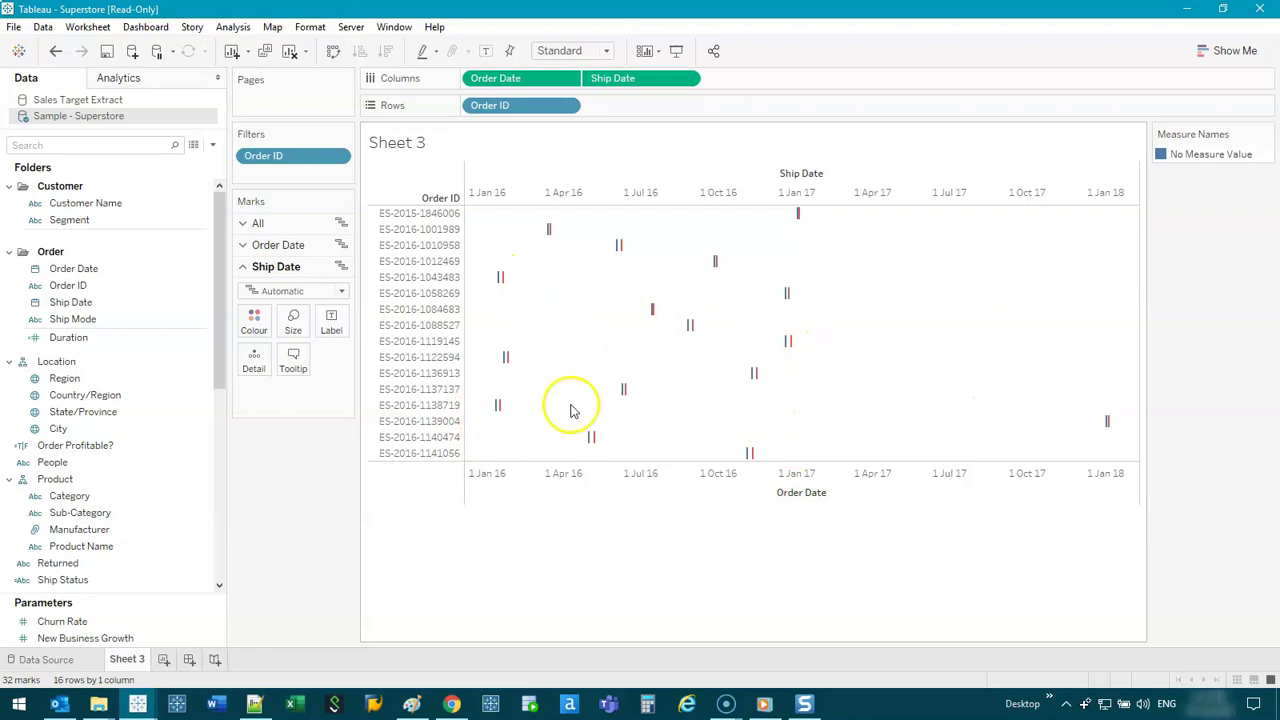
left_click_drag(642, 79, 274, 524)
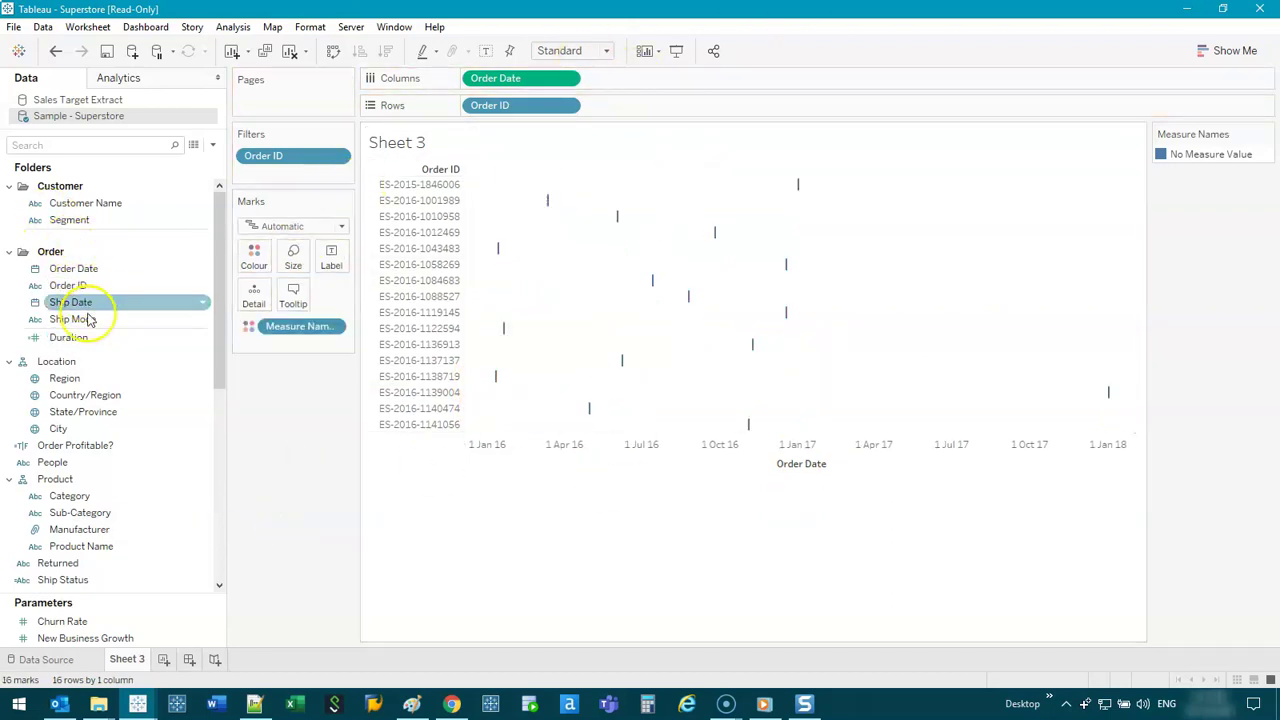
left_click_drag(70, 338, 295, 261)
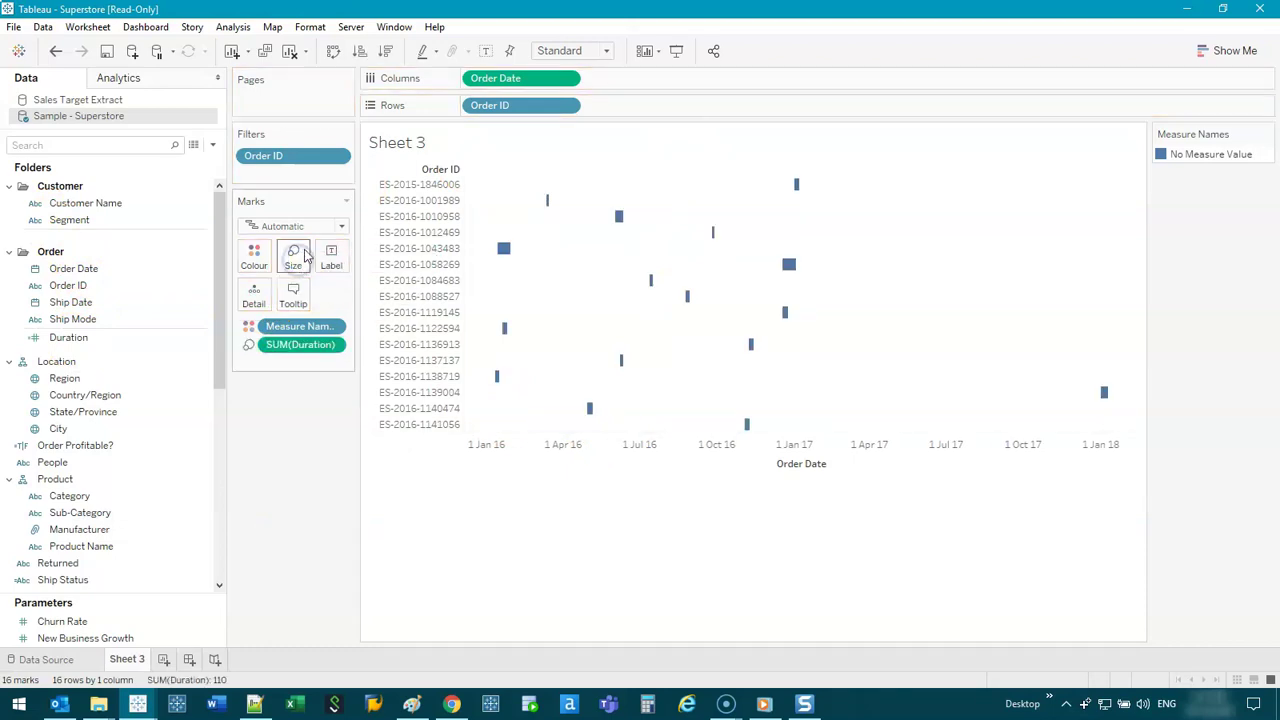
Step: Try sorting by Order Date, then revert and make the 16 order rows taller
mouse_move(501, 256)
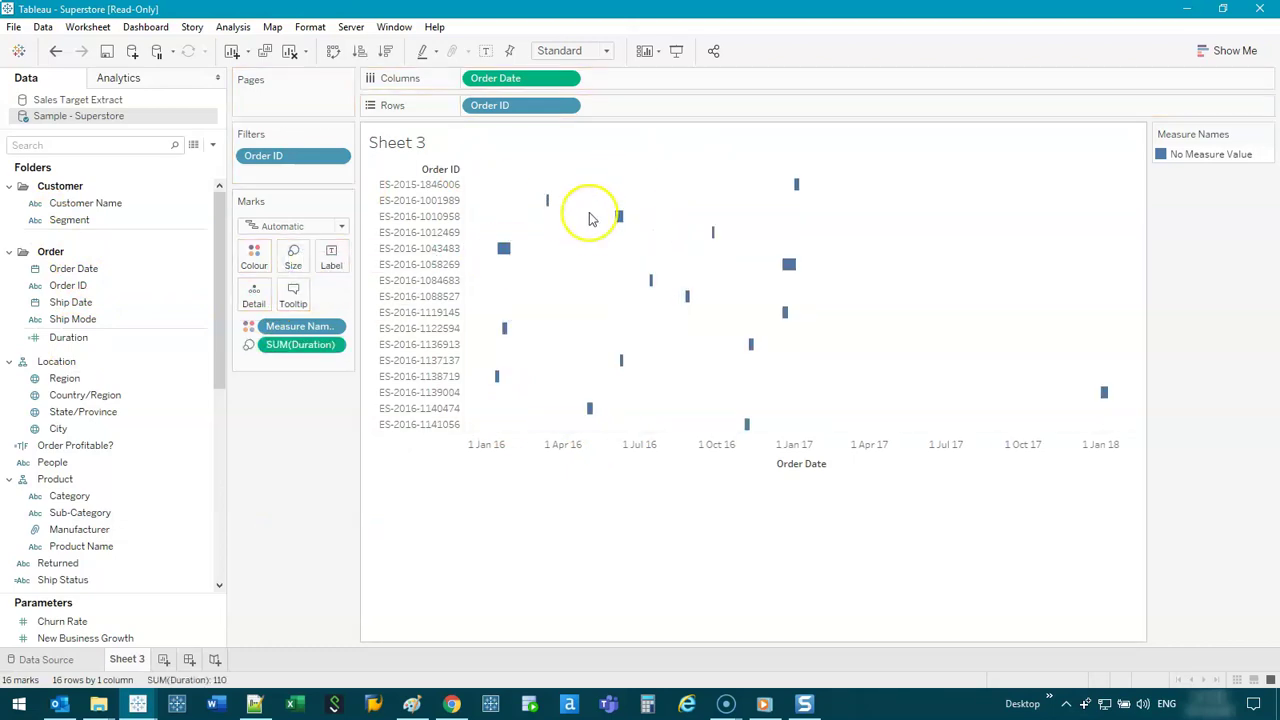
left_click(835, 464)
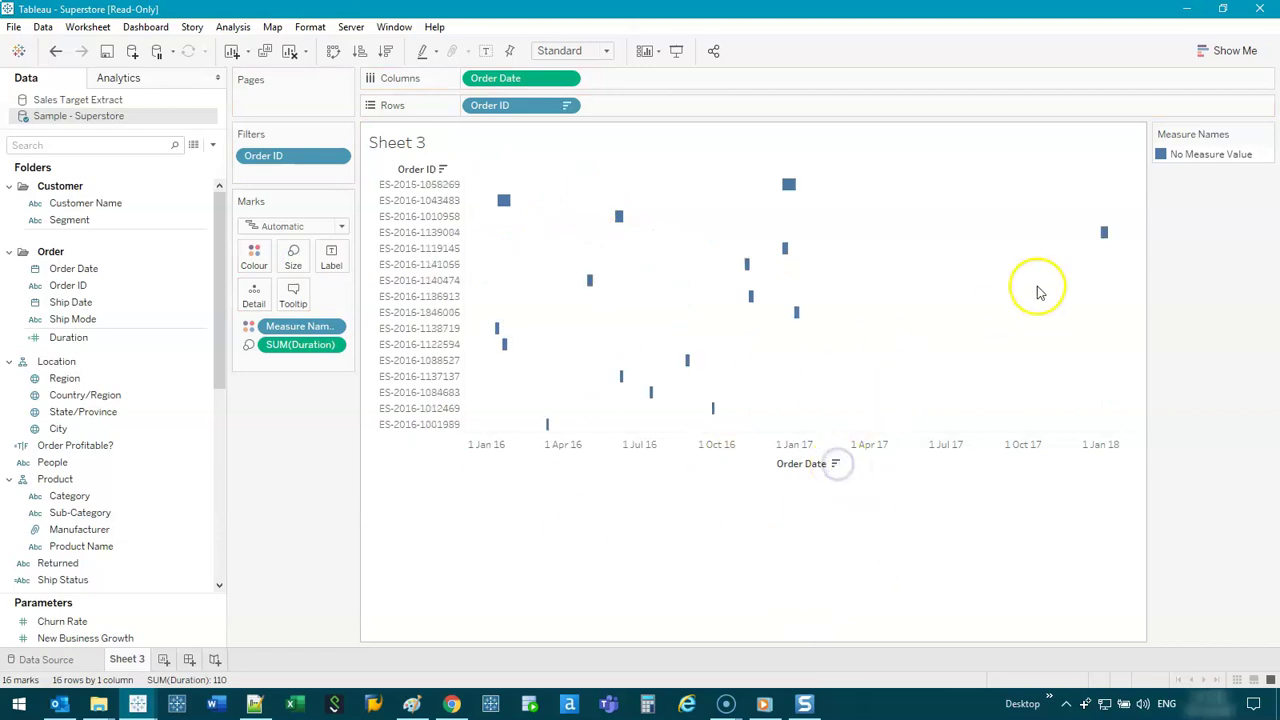
left_click(835, 464)
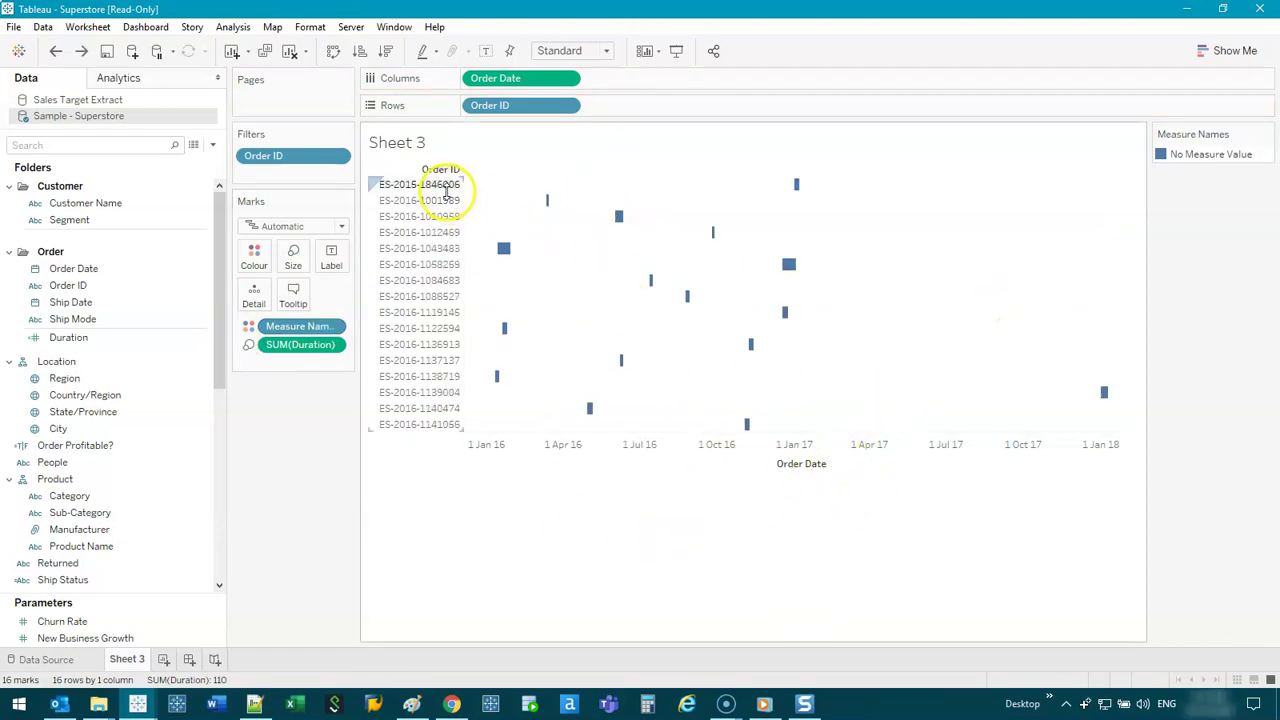
mouse_move(443, 193)
left_mouse_down()
mouse_move(447, 210)
mouse_move(447, 198)
left_mouse_up()
mouse_move(551, 210)
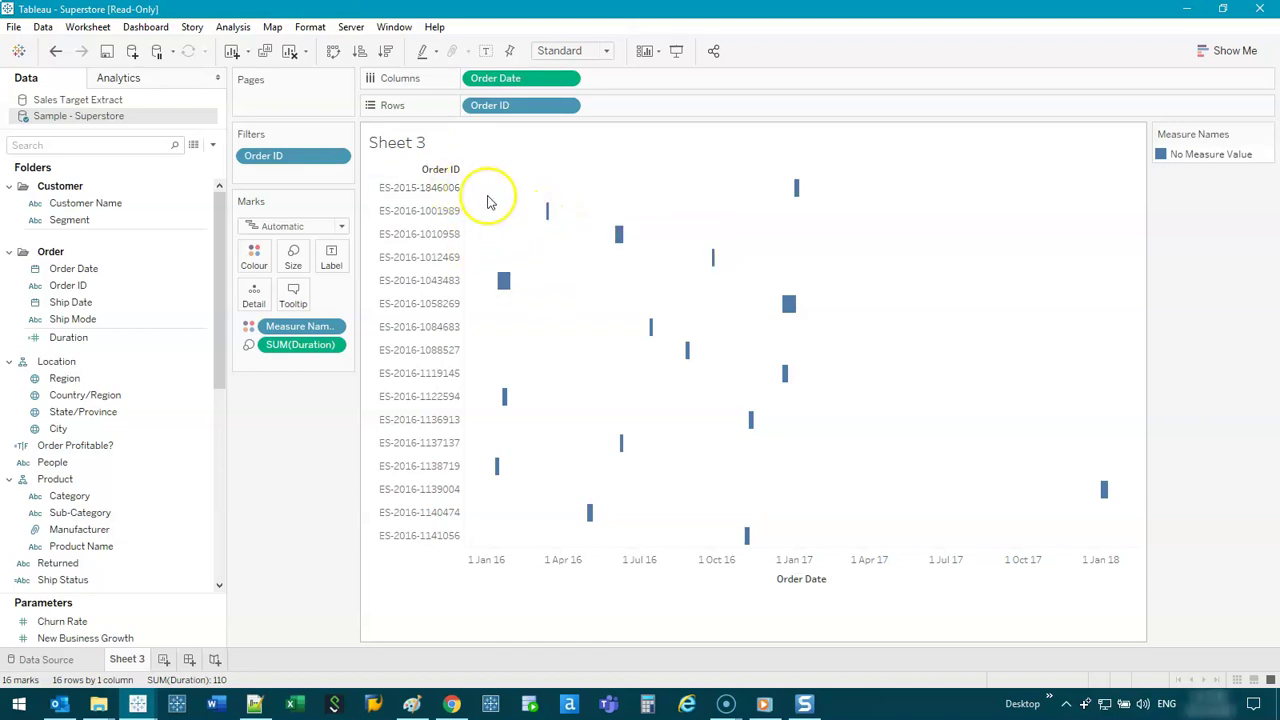
left_click_drag(430, 172, 425, 548)
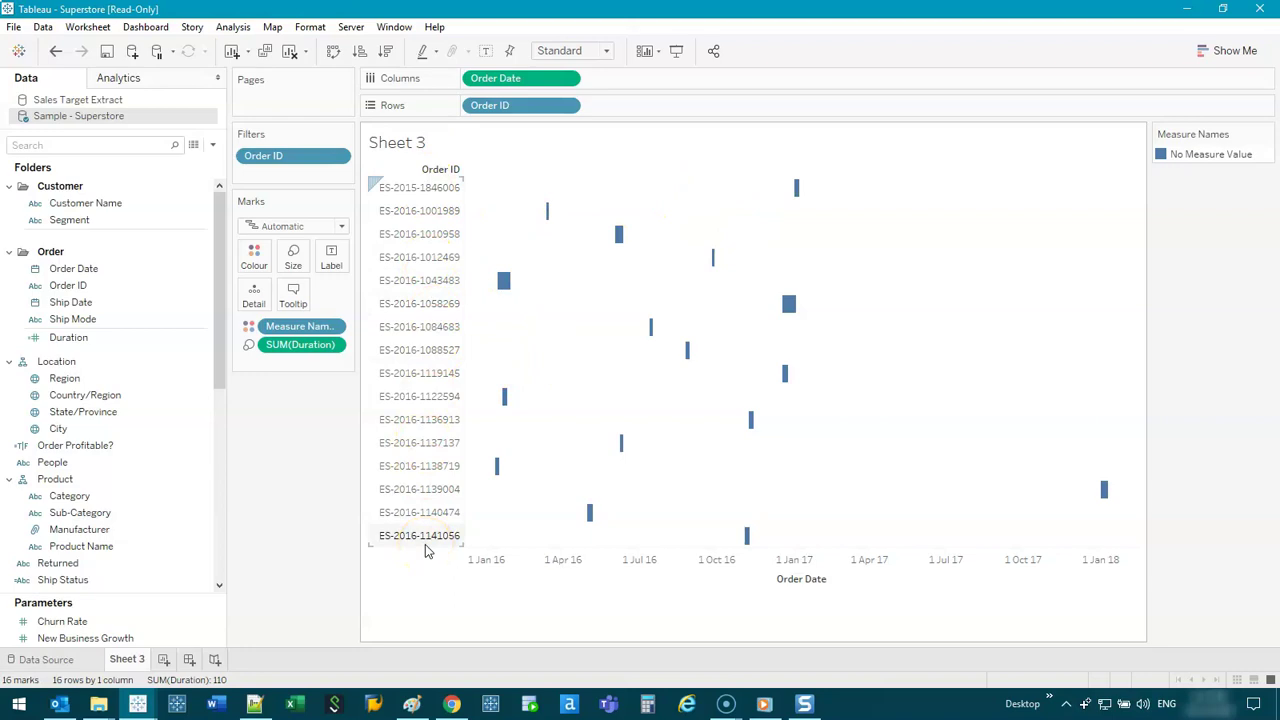
left_click(884, 363)
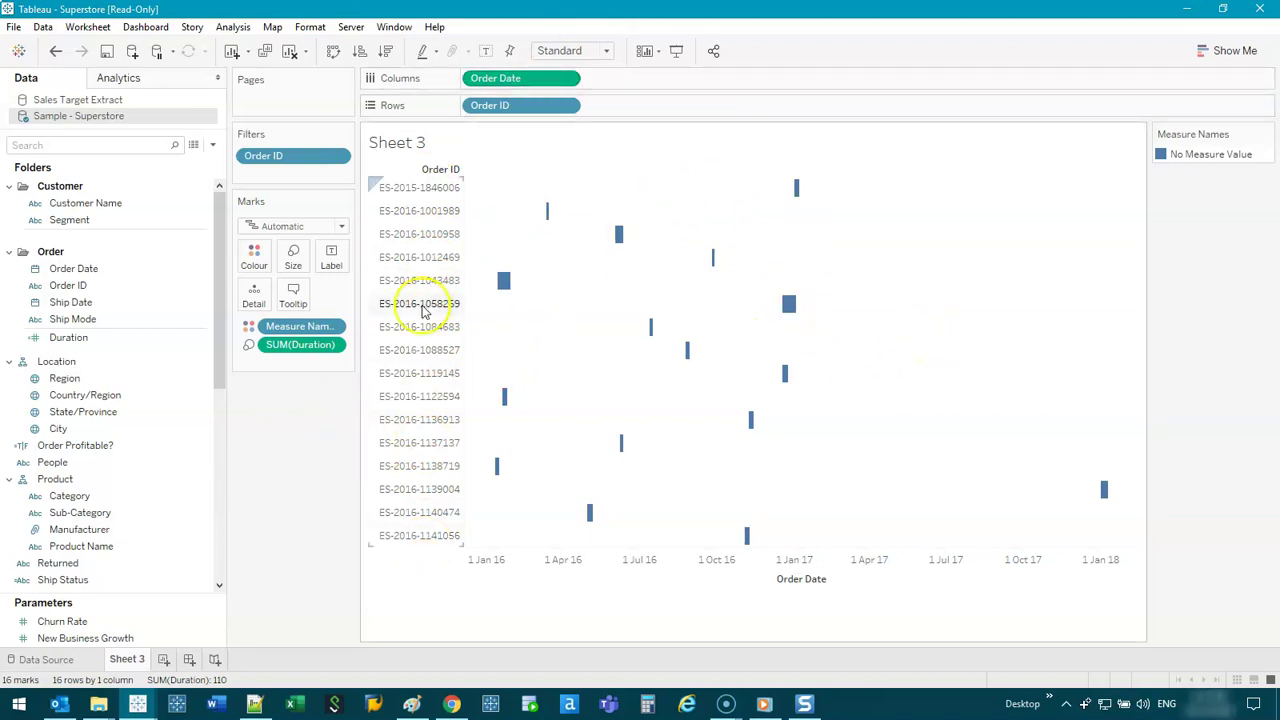
Step: On a new sheet, create a Duration (bin) field from Duration
left_click(163, 661)
left_click(117, 337)
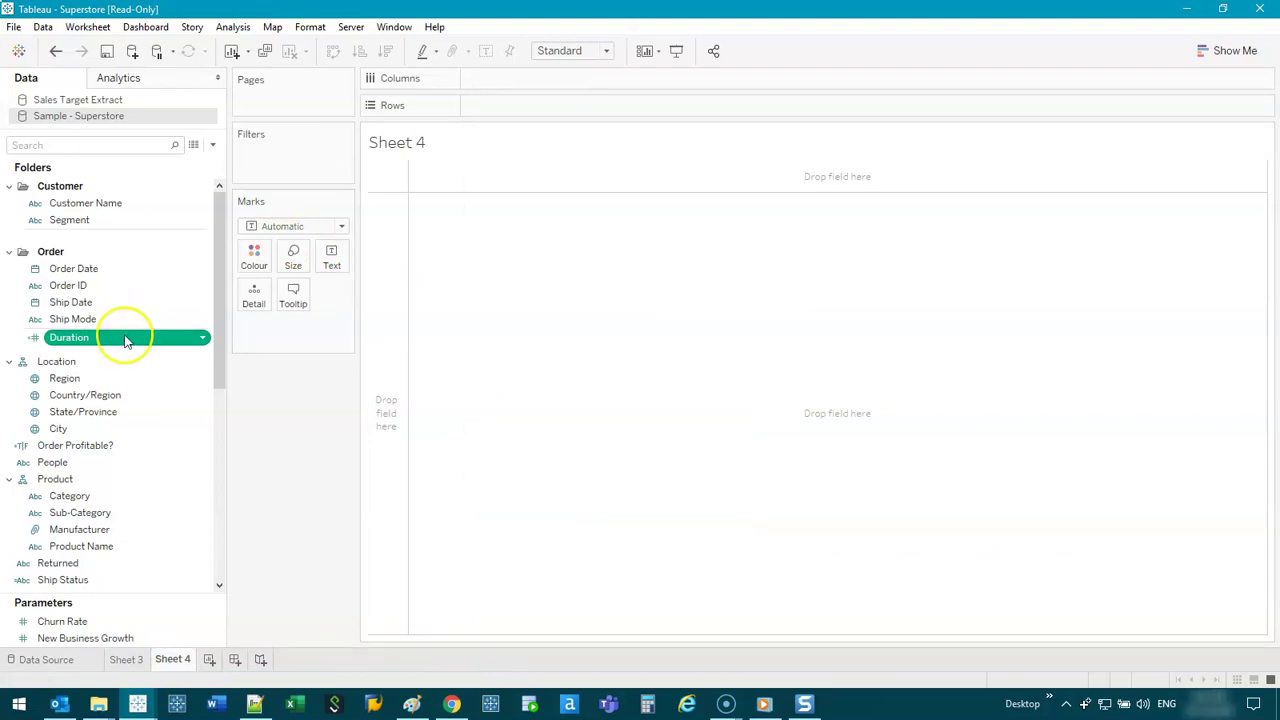
right_click(126, 343)
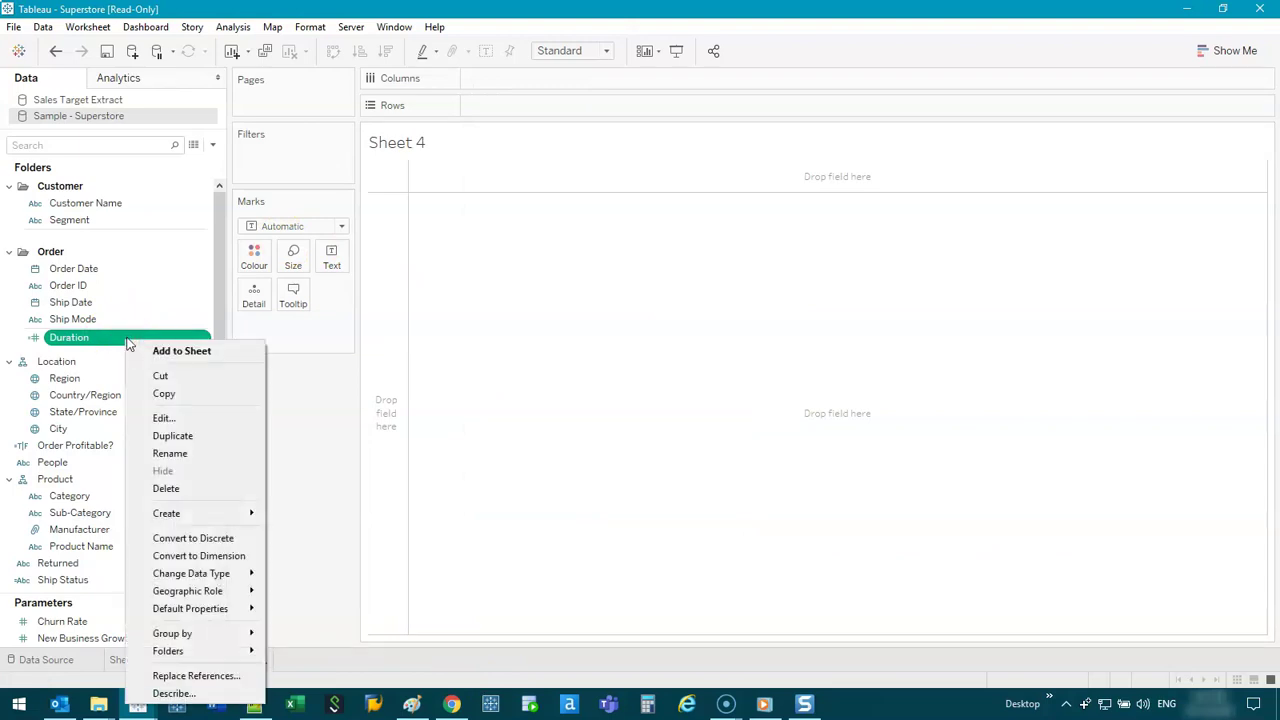
mouse_move(191, 517)
left_click(329, 550)
left_click(690, 410)
Step: Chart Duration (bin) on Rows against CNT(Order ID) on Columns
double_click(95, 363)
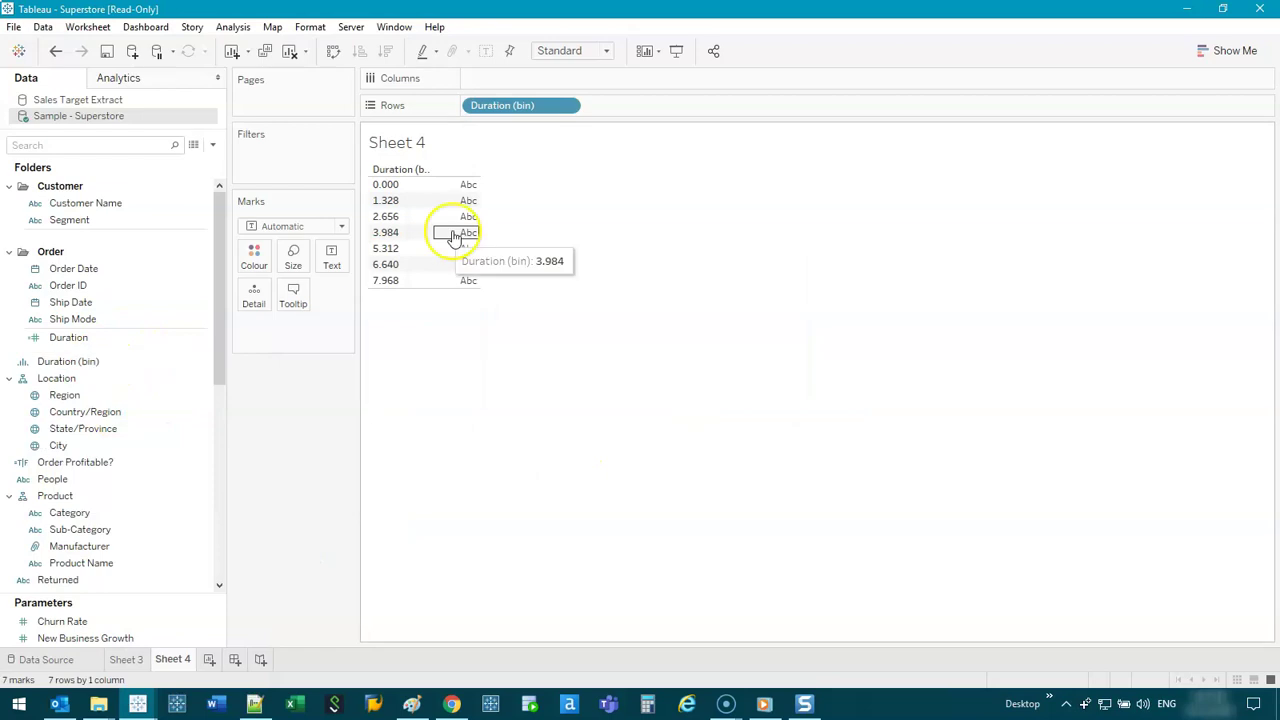
left_click(76, 289)
left_click_drag(70, 290, 508, 80)
double_click(589, 350)
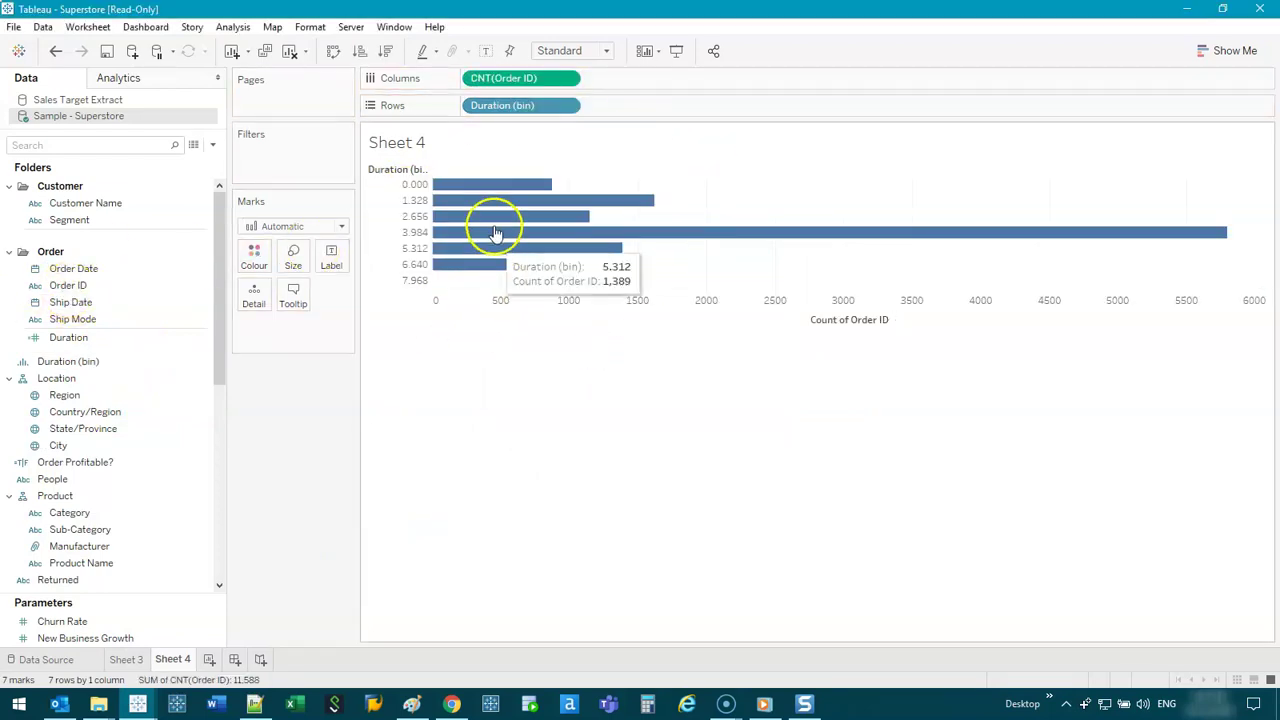
Step: Build a dashboard with Sheet 3 and Sheet 4, histogram placed above the Gantt chart
left_click(234, 659)
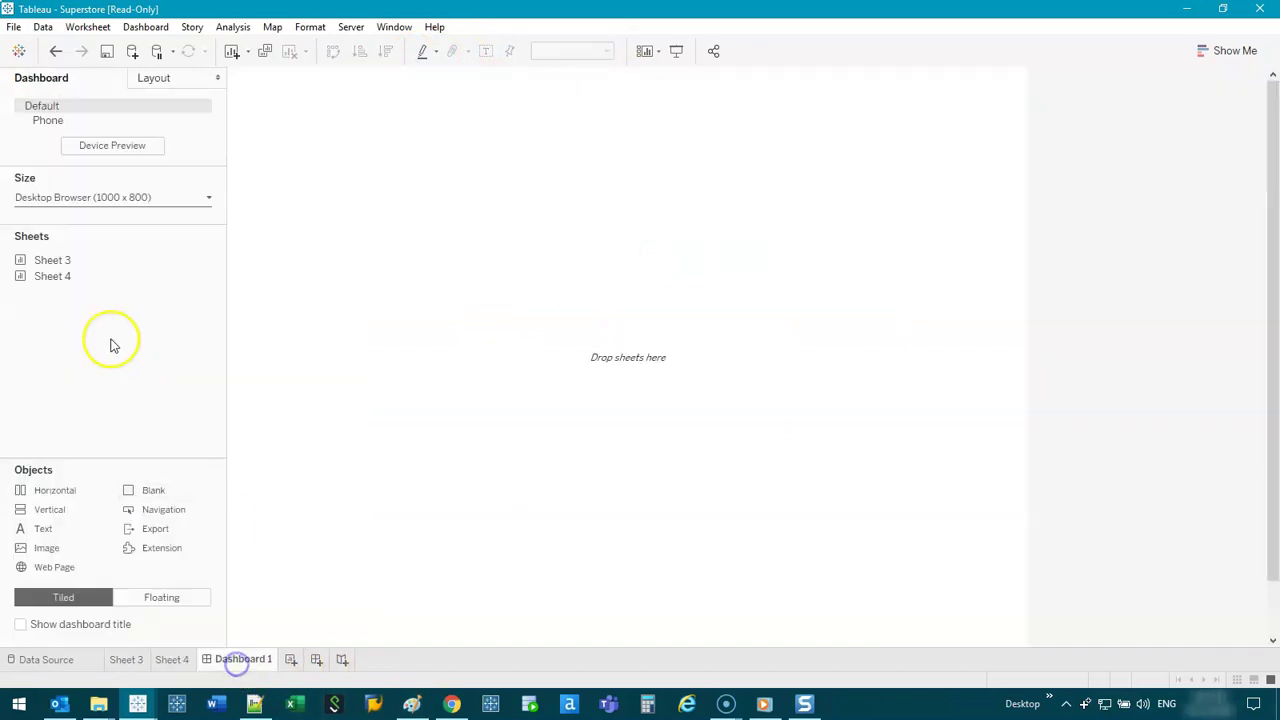
double_click(52, 260)
double_click(52, 276)
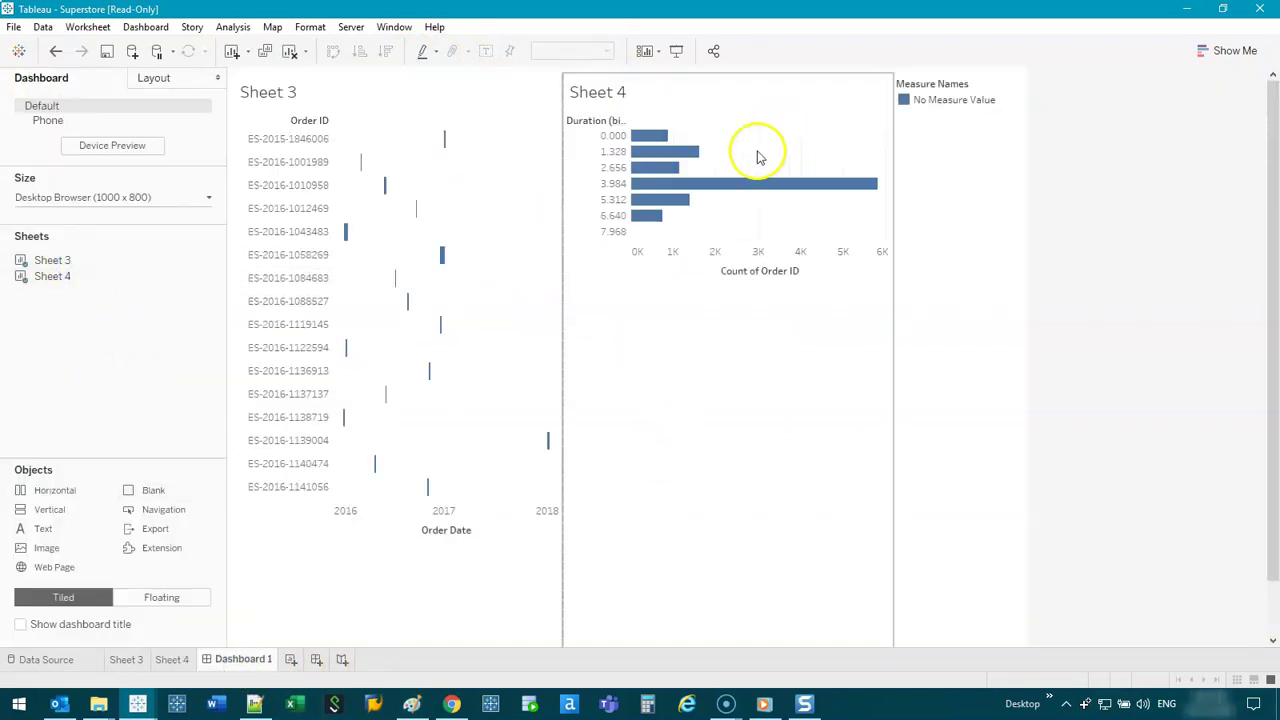
left_click(731, 94)
left_click_drag(731, 77, 441, 119)
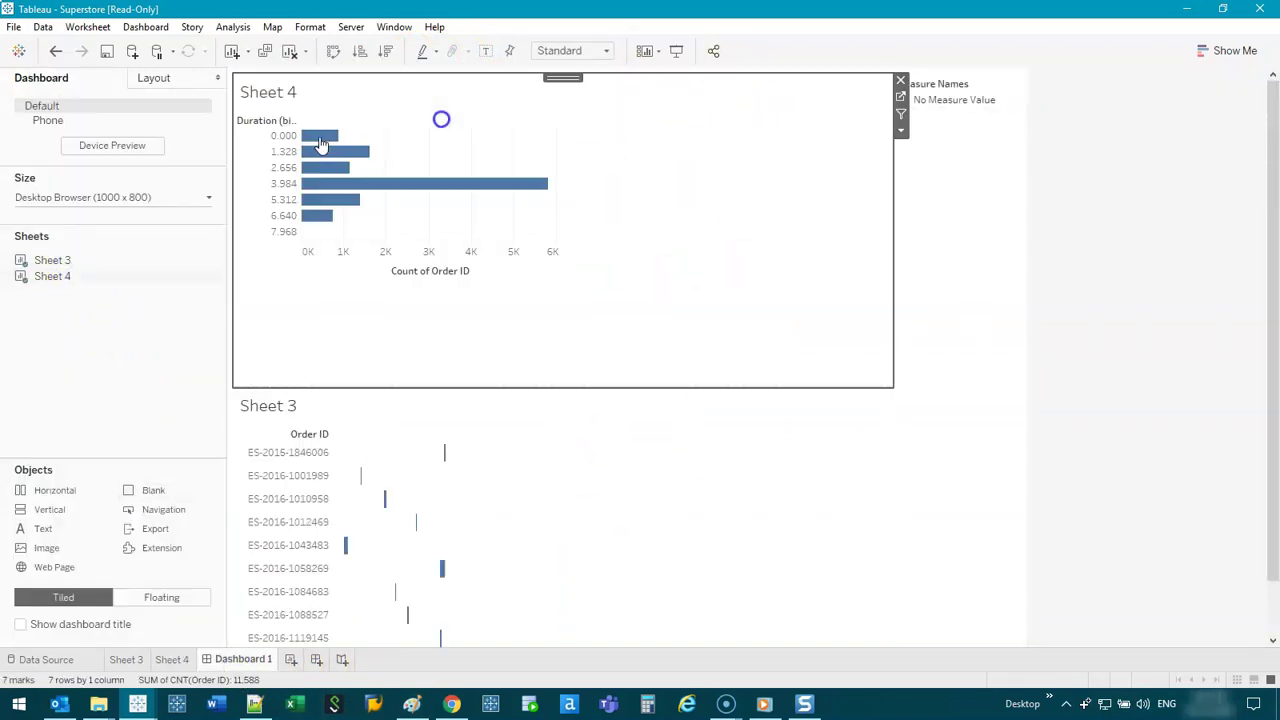
Step: Set the dashboard to a fixed 1200 × 700 size
left_click(115, 197)
left_click(104, 299)
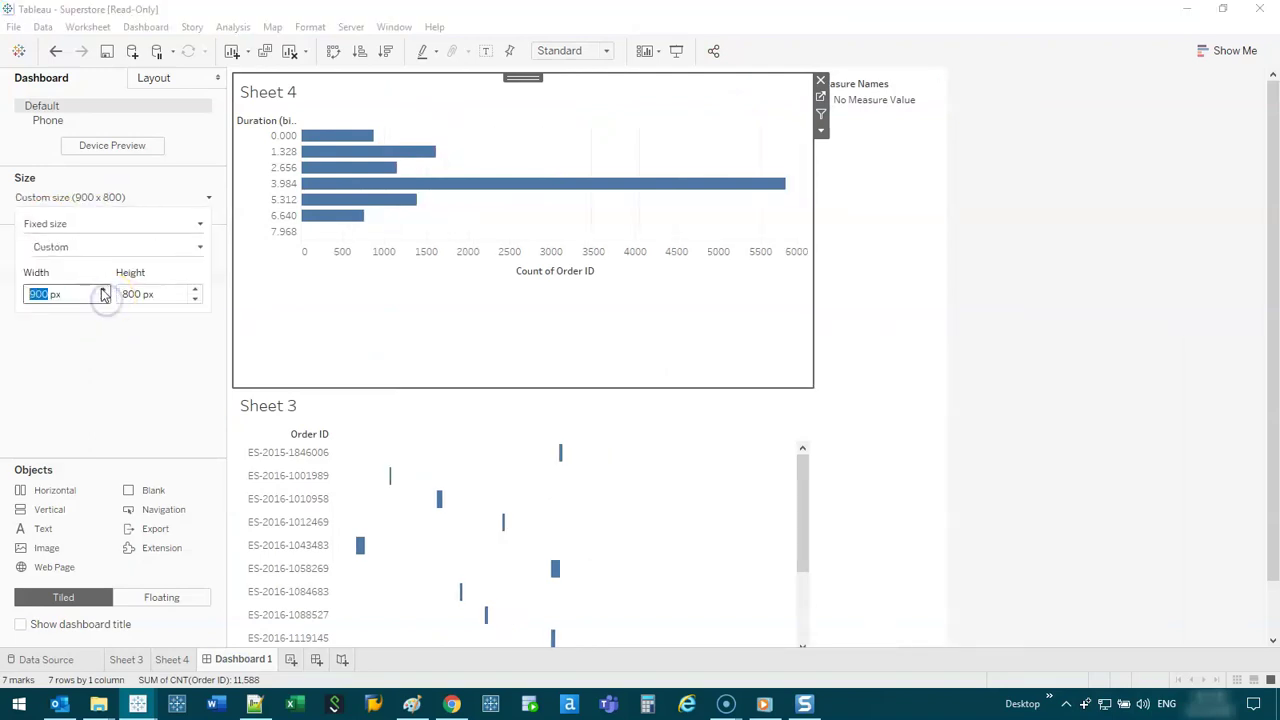
left_click(103, 289)
left_click(103, 289)
left_click(103, 289)
left_click(195, 298)
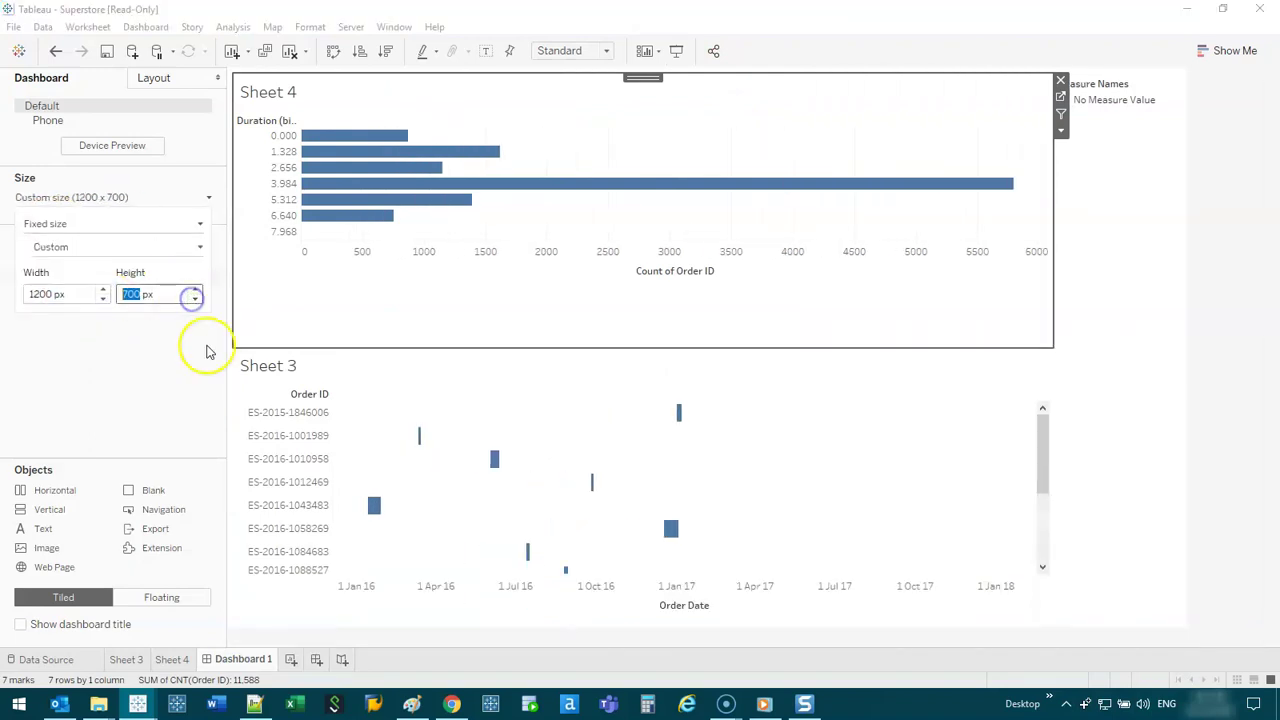
left_click(150, 405)
Step: Remove the Order ID filter from the Sheet 3 Gantt chart
left_click(697, 220)
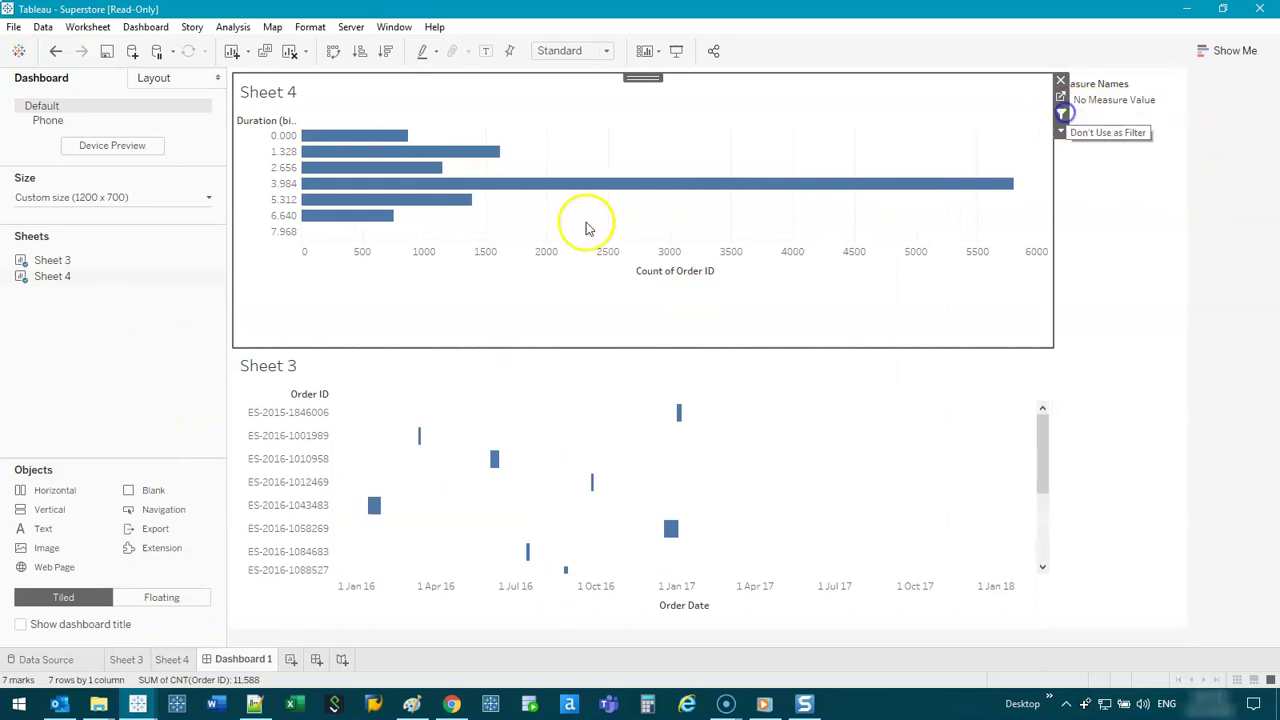
left_click(1061, 96)
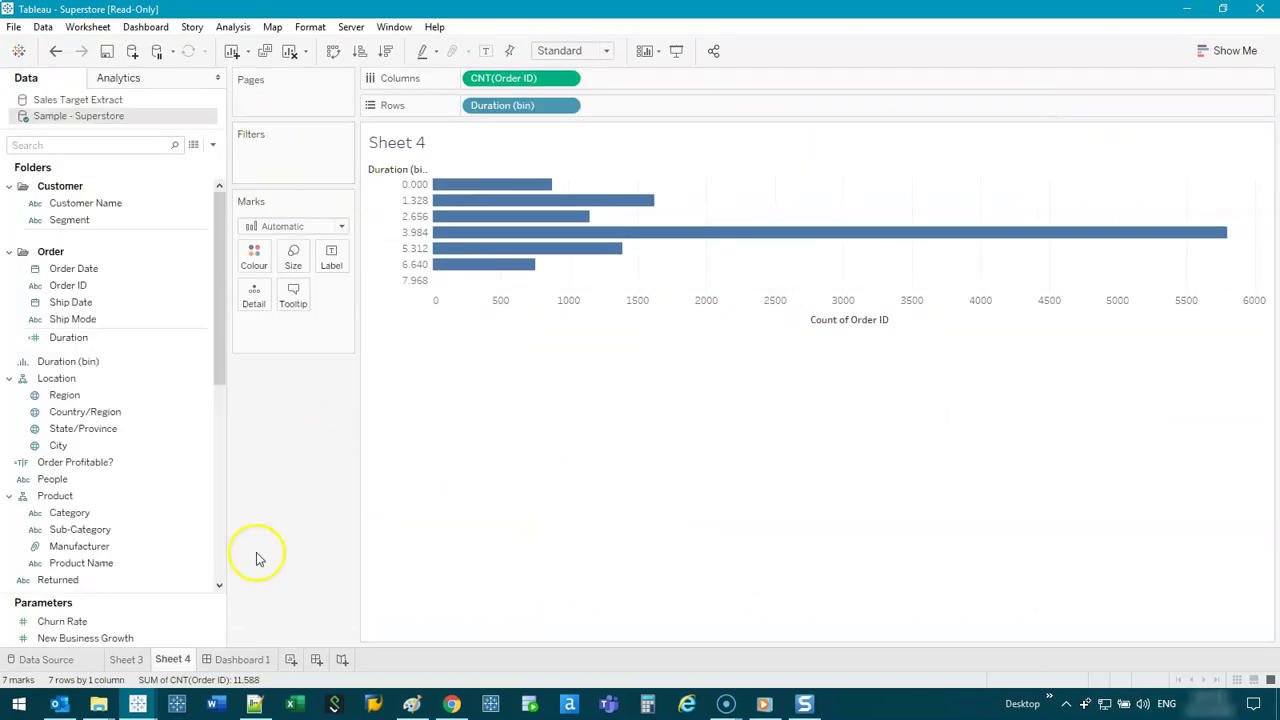
left_click(122, 660)
left_click_drag(297, 160, 297, 551)
left_click(250, 662)
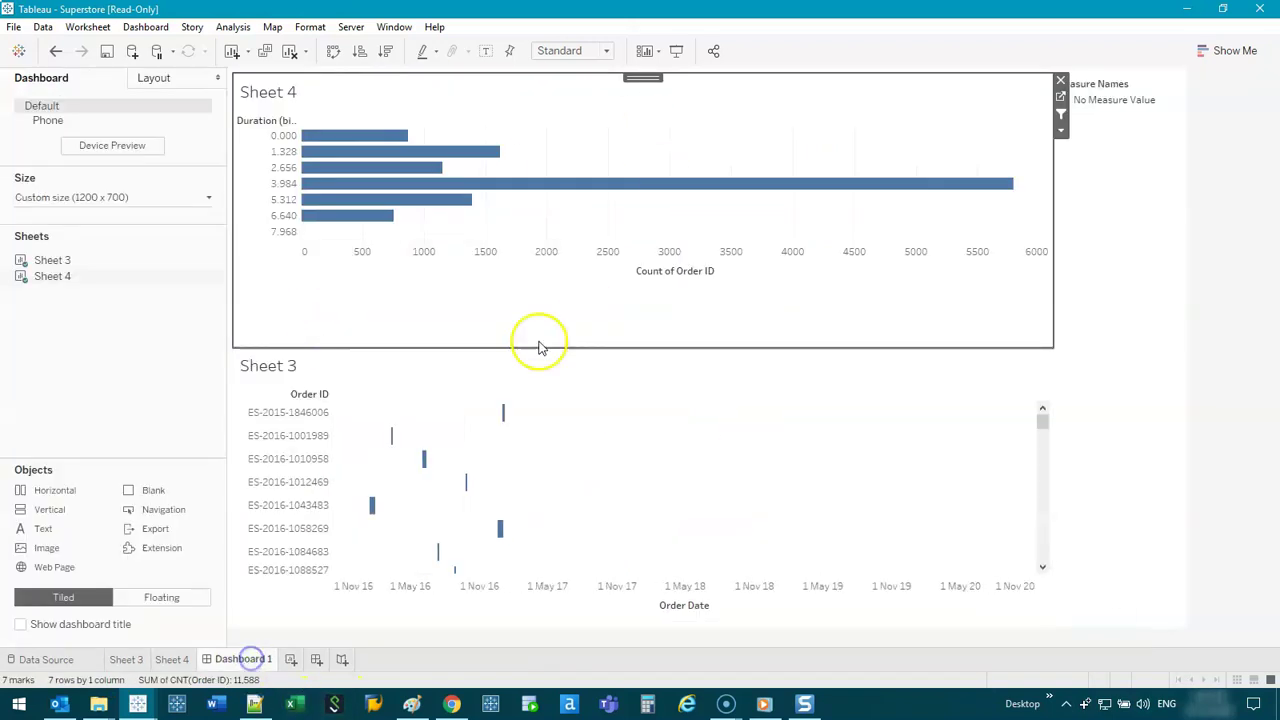
Step: Set the histogram to Entire View and shrink its area on the dashboard
left_click(731, 134)
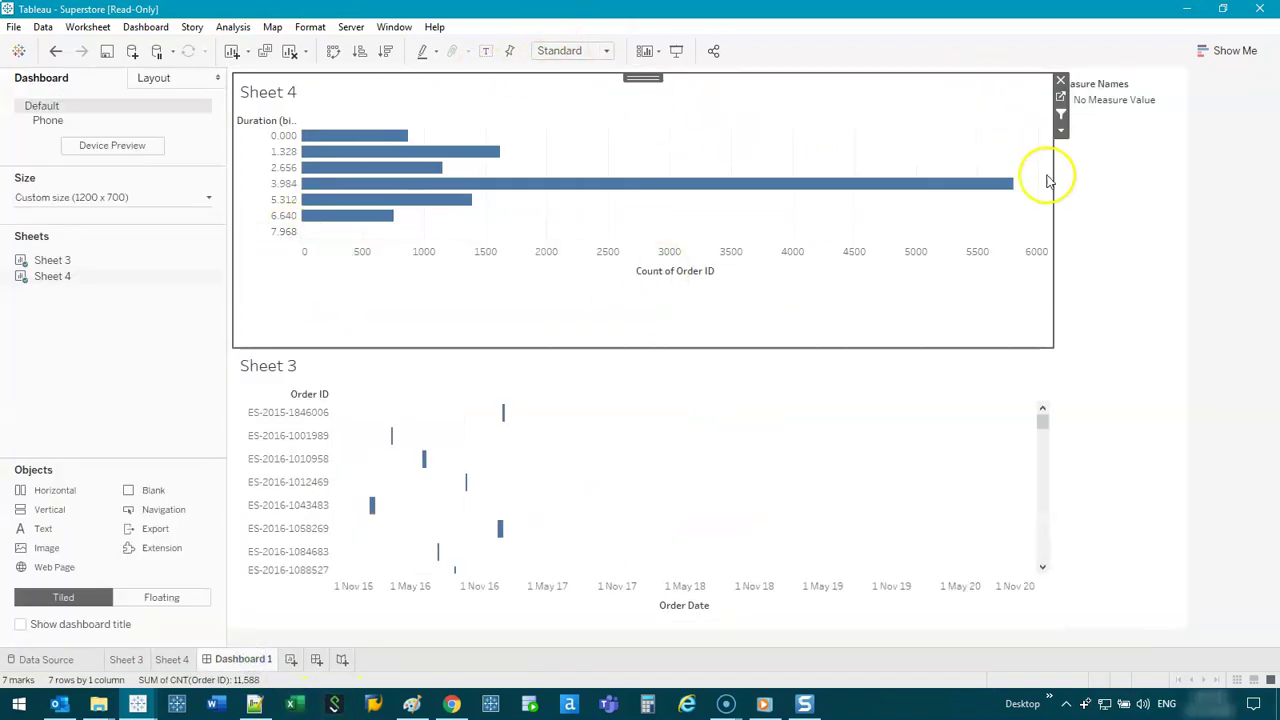
left_click(586, 51)
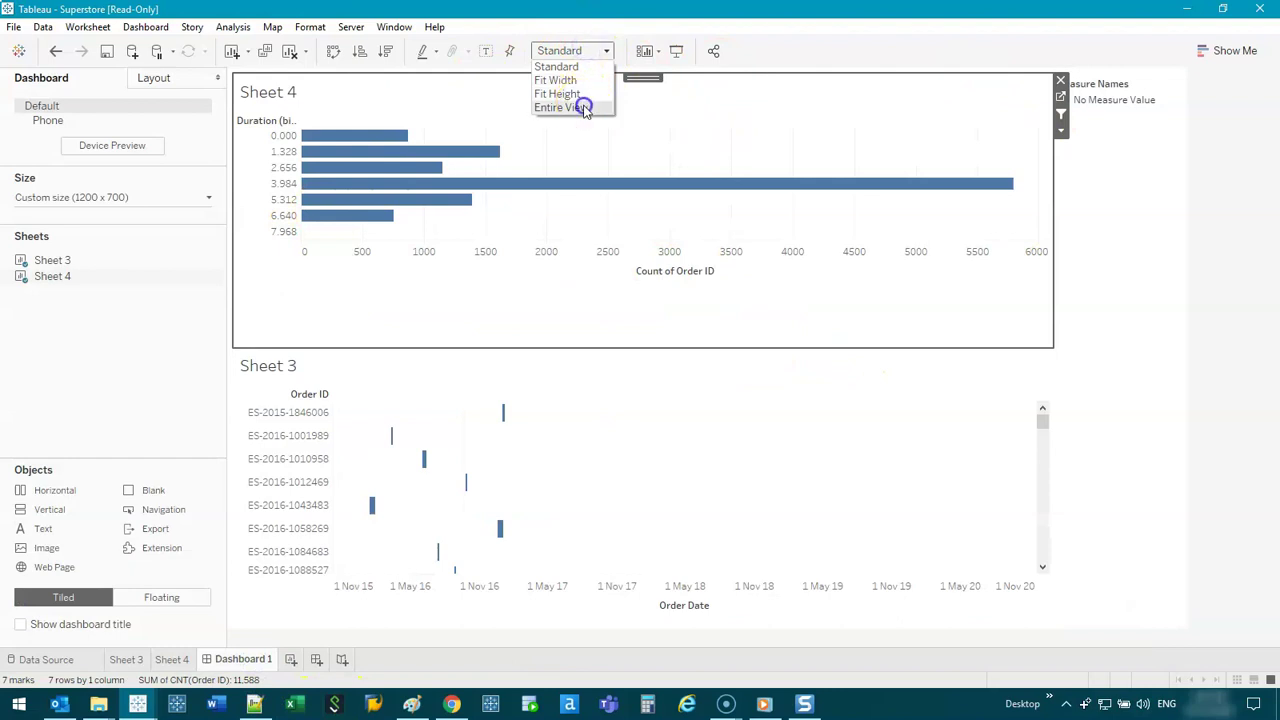
left_click(572, 105)
left_click_drag(590, 356, 582, 287)
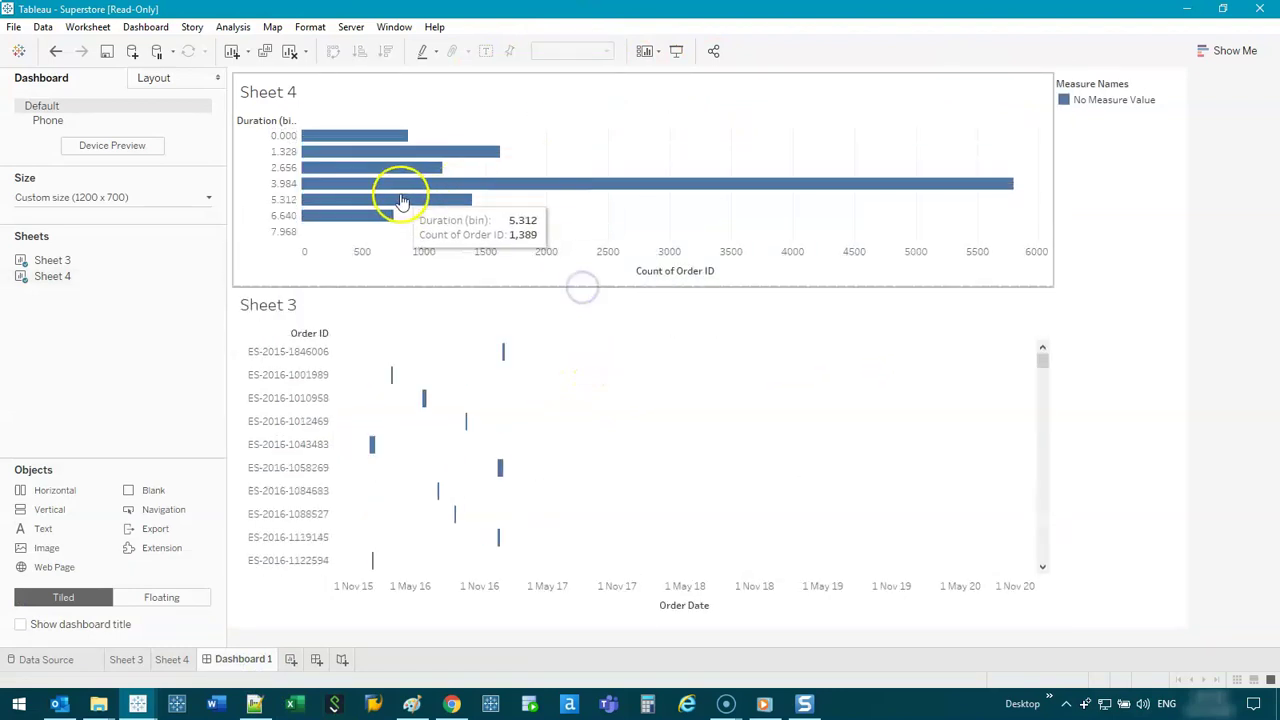
Step: Test the 3.984 bin filter, then swap the histogram to vertical columns and open Sheet 4
left_click(332, 183)
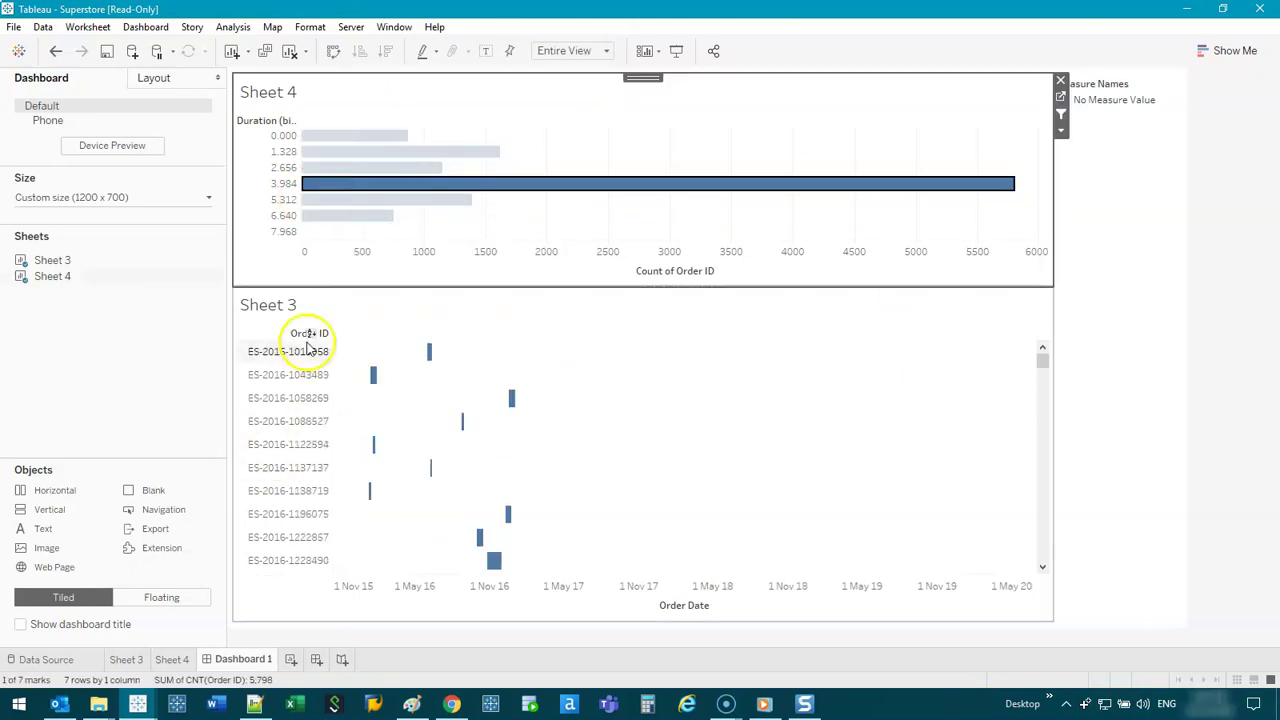
left_click_drag(1042, 356, 1043, 452)
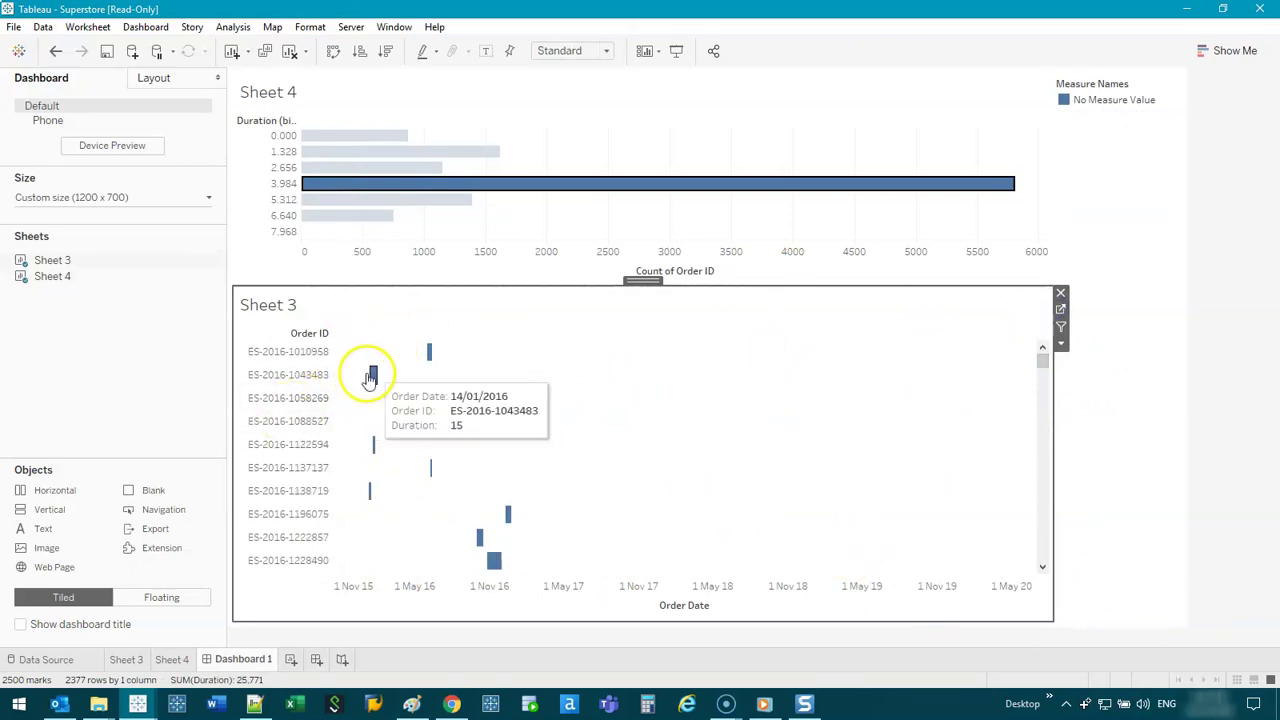
left_click(584, 126)
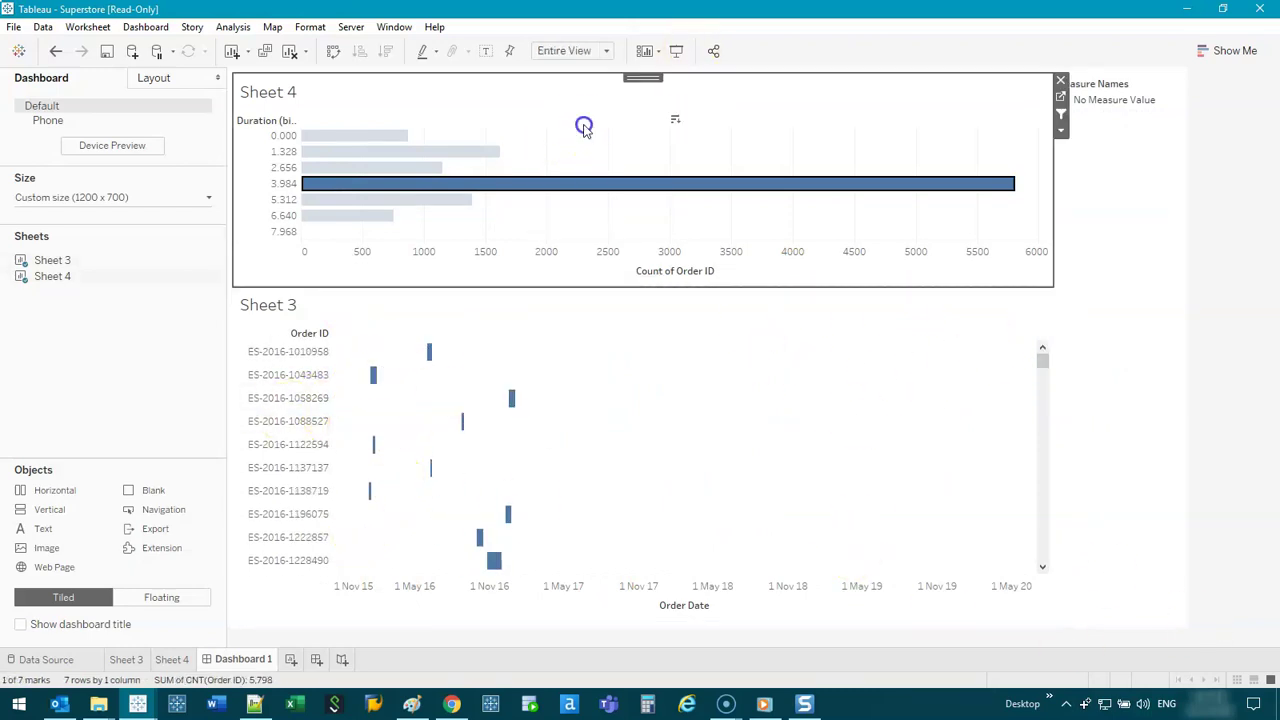
left_click(332, 52)
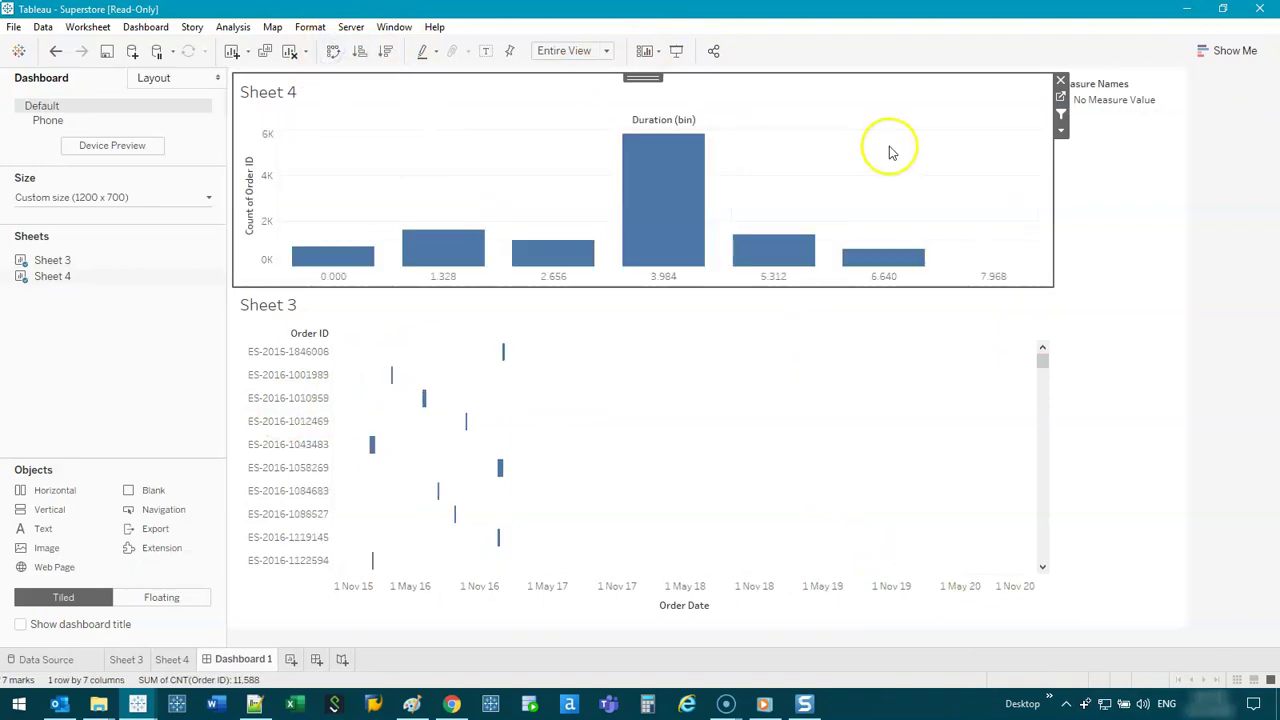
left_click(1060, 96)
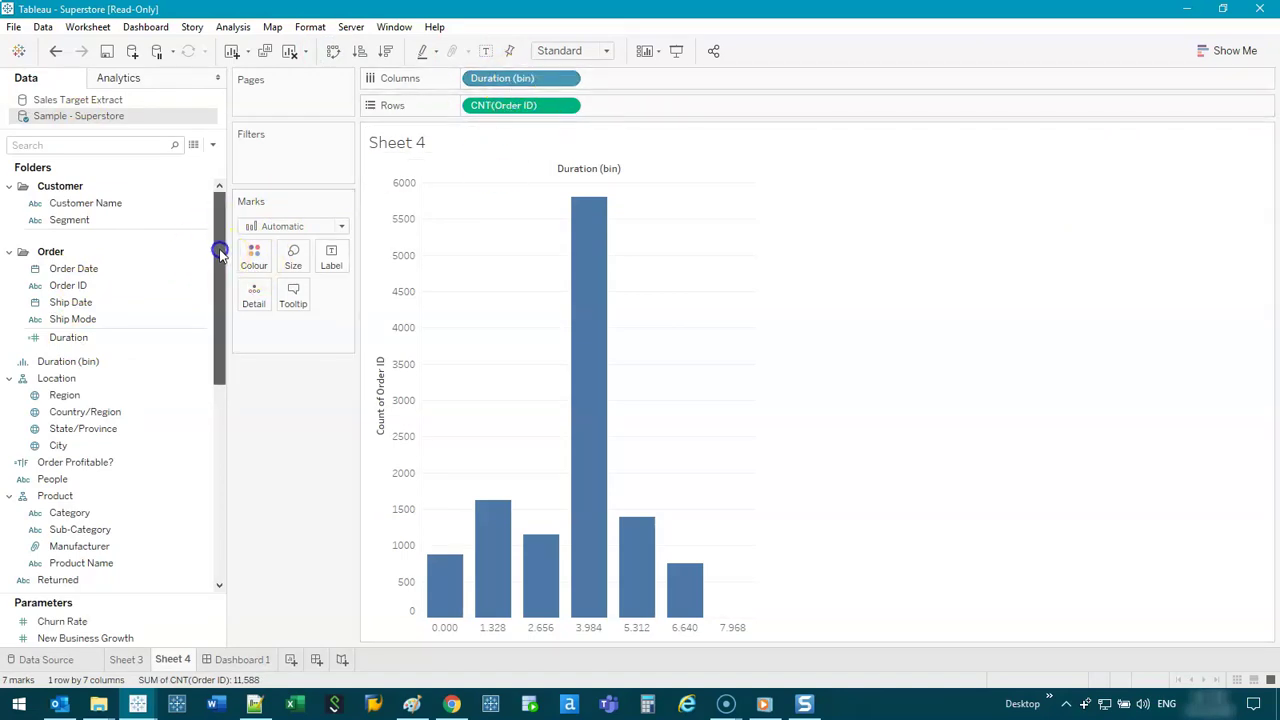
Step: Change the Duration (bin) size to 0.5
left_click_drag(220, 251, 222, 272)
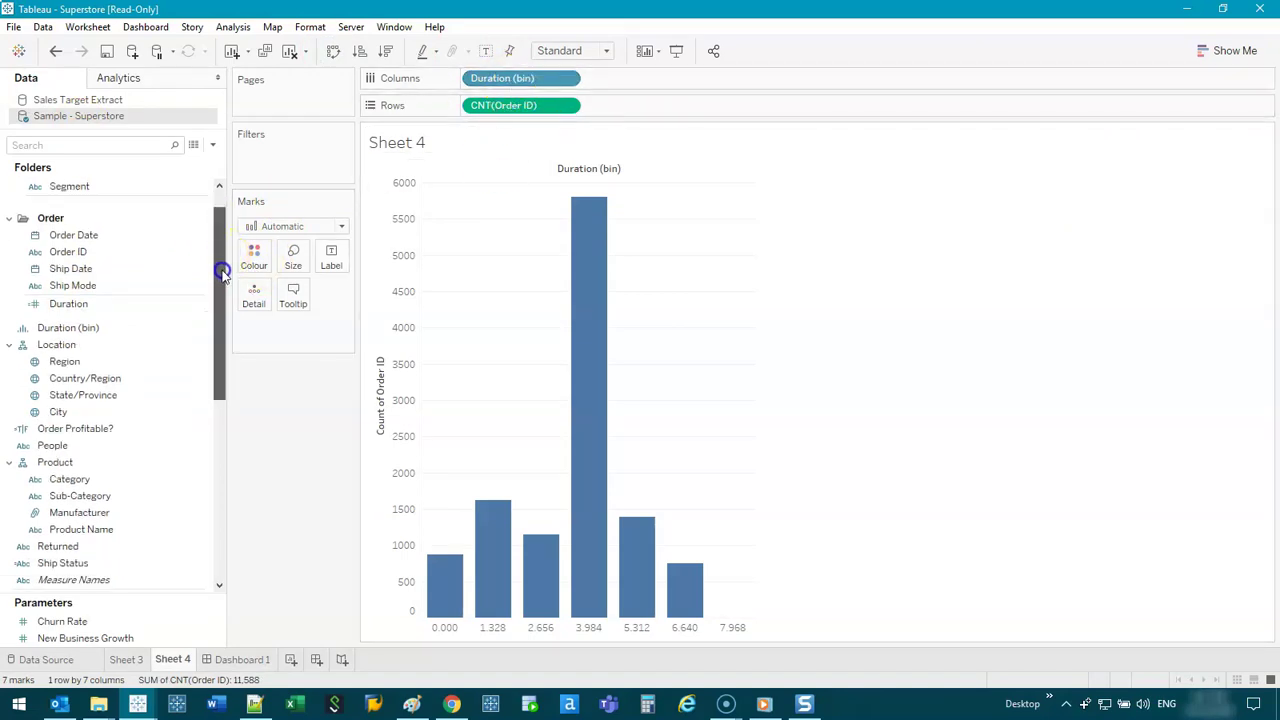
right_click(92, 330)
left_click(138, 421)
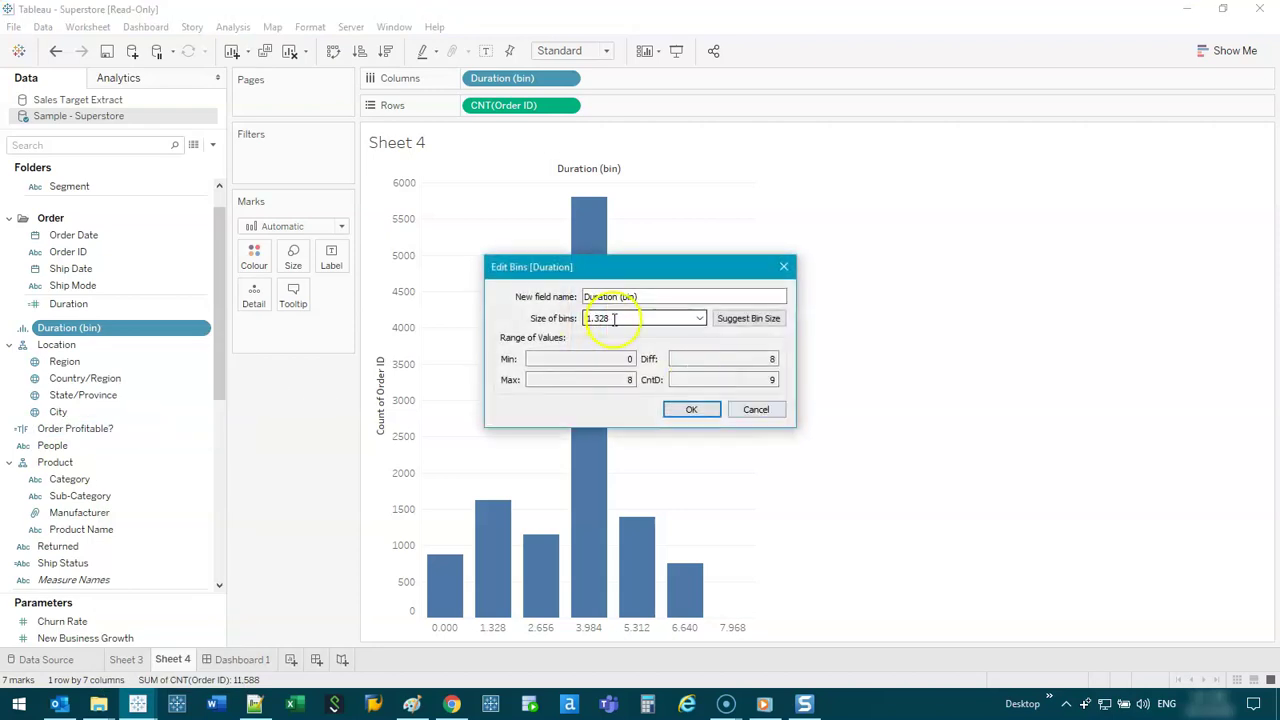
left_click(692, 413)
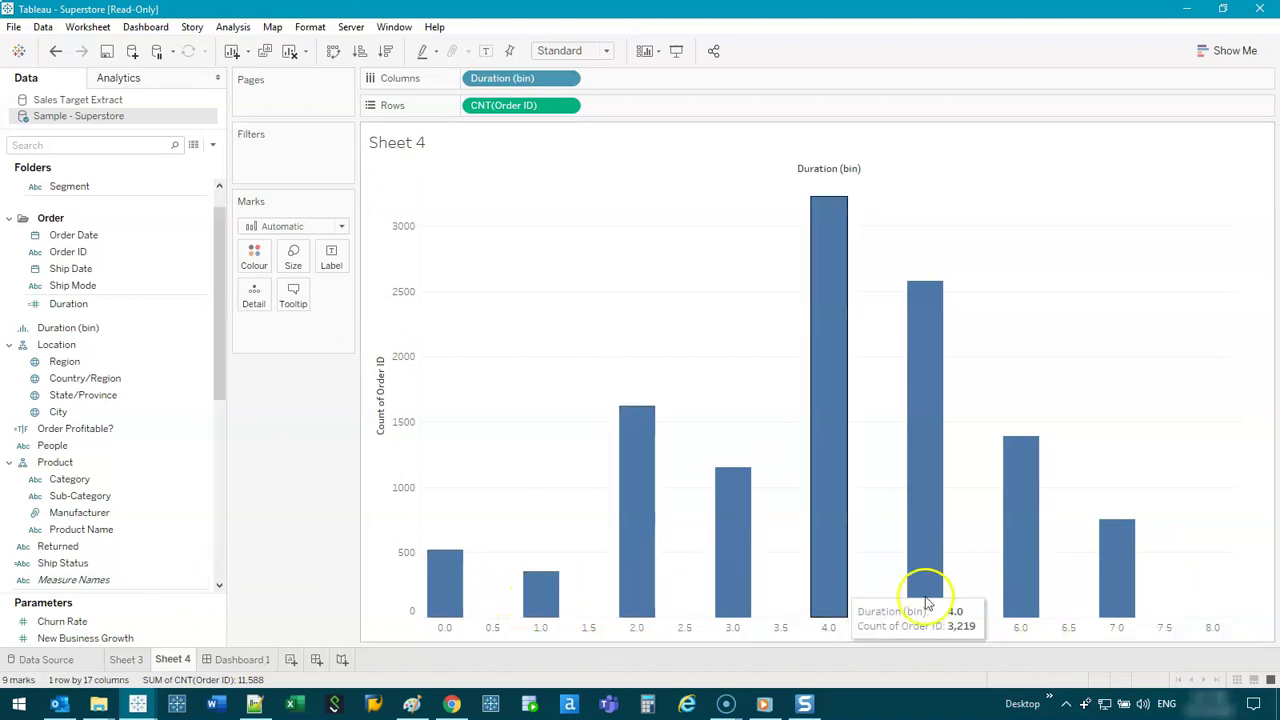
Step: Back on Dashboard 1, test filtering the Gantt chart by the 3.0 bar
left_click(240, 659)
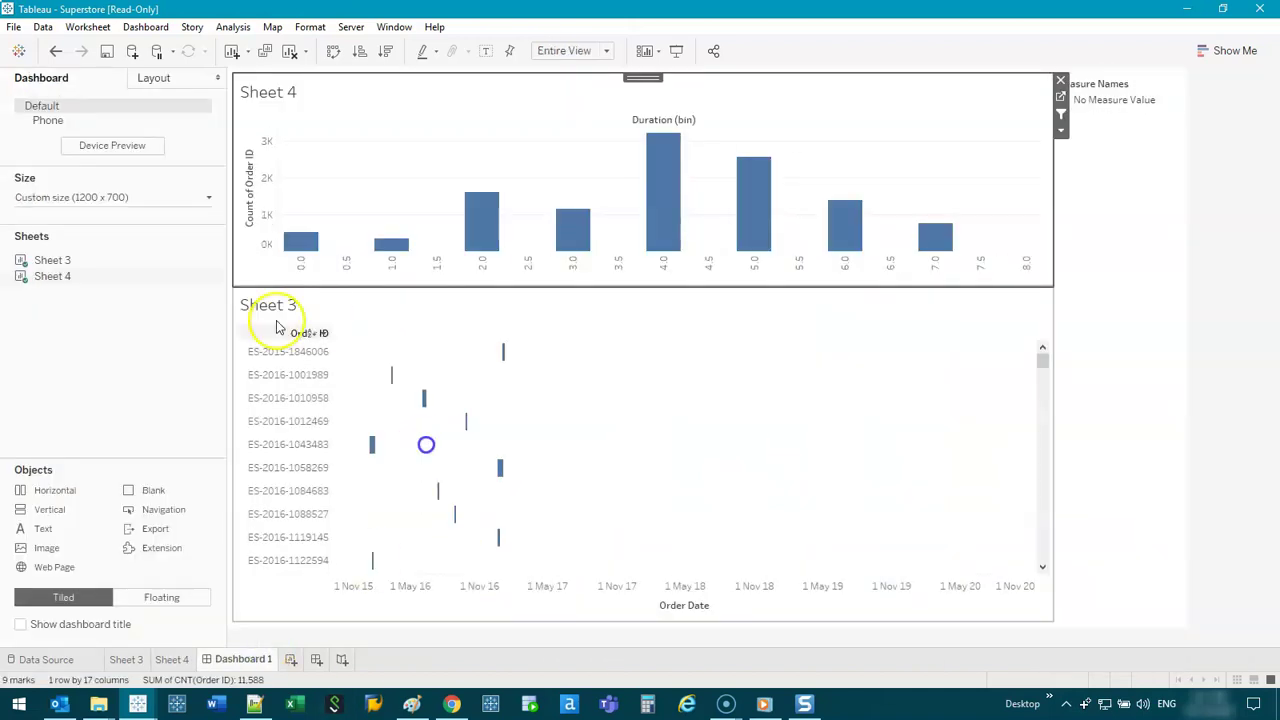
left_click(573, 232)
left_click(576, 237)
mouse_move(1043, 355)
left_mouse_down()
mouse_move(1045, 375)
mouse_move(1047, 340)
left_mouse_up()
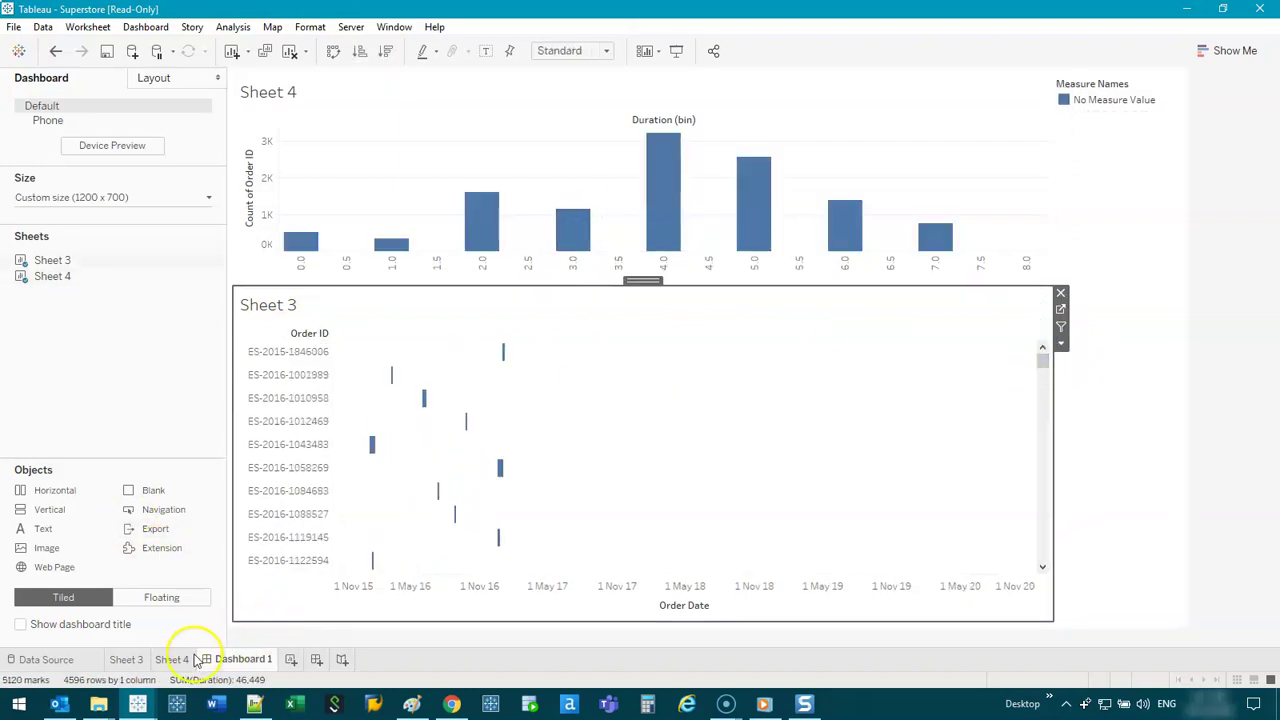
mouse_move(197, 662)
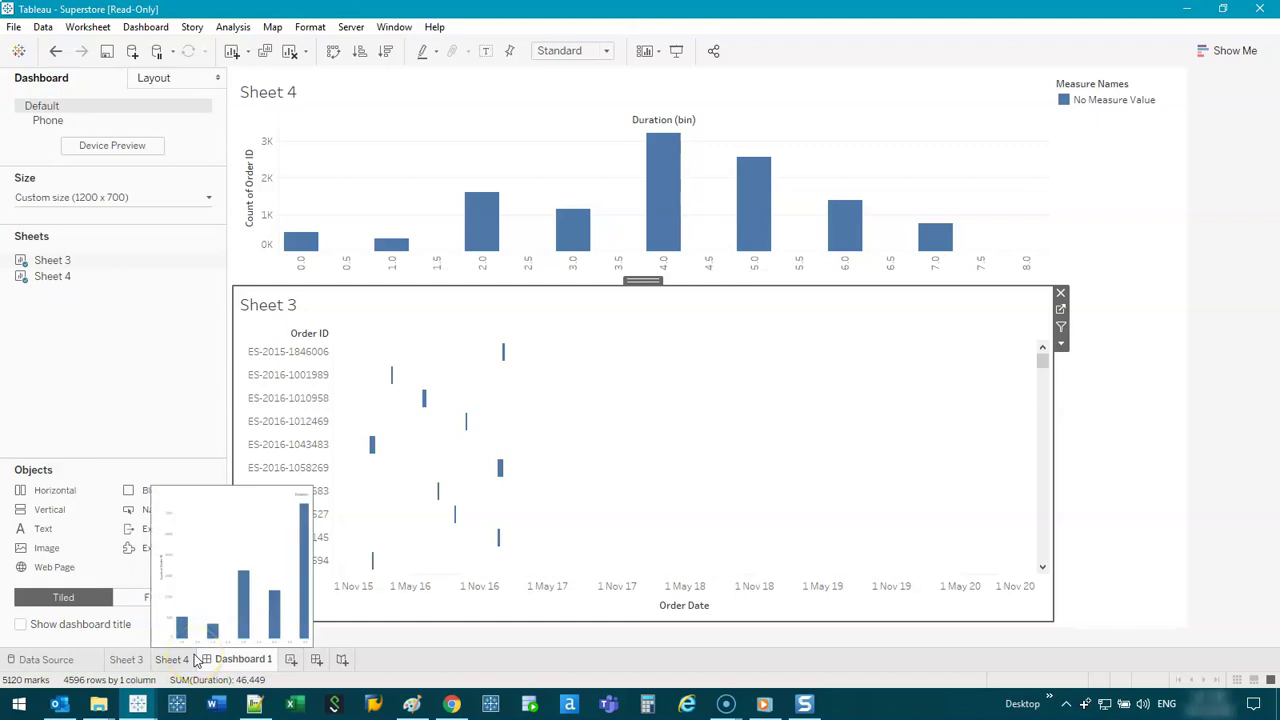